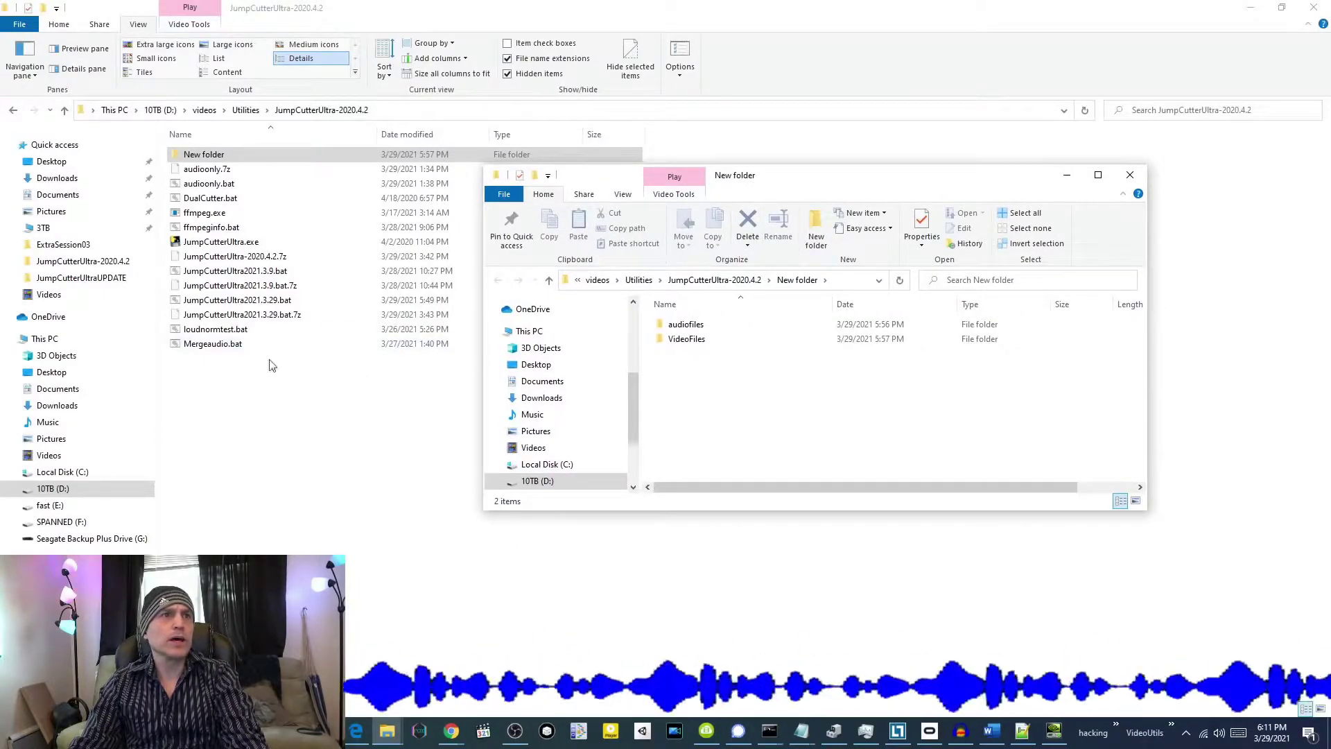
Select JumpCutterUltra.exe, ffmpeg.exe and the JumpCutterUltra2021.3.29.bat script together.
{"action": "left_click", "coordinate": [220, 242]}
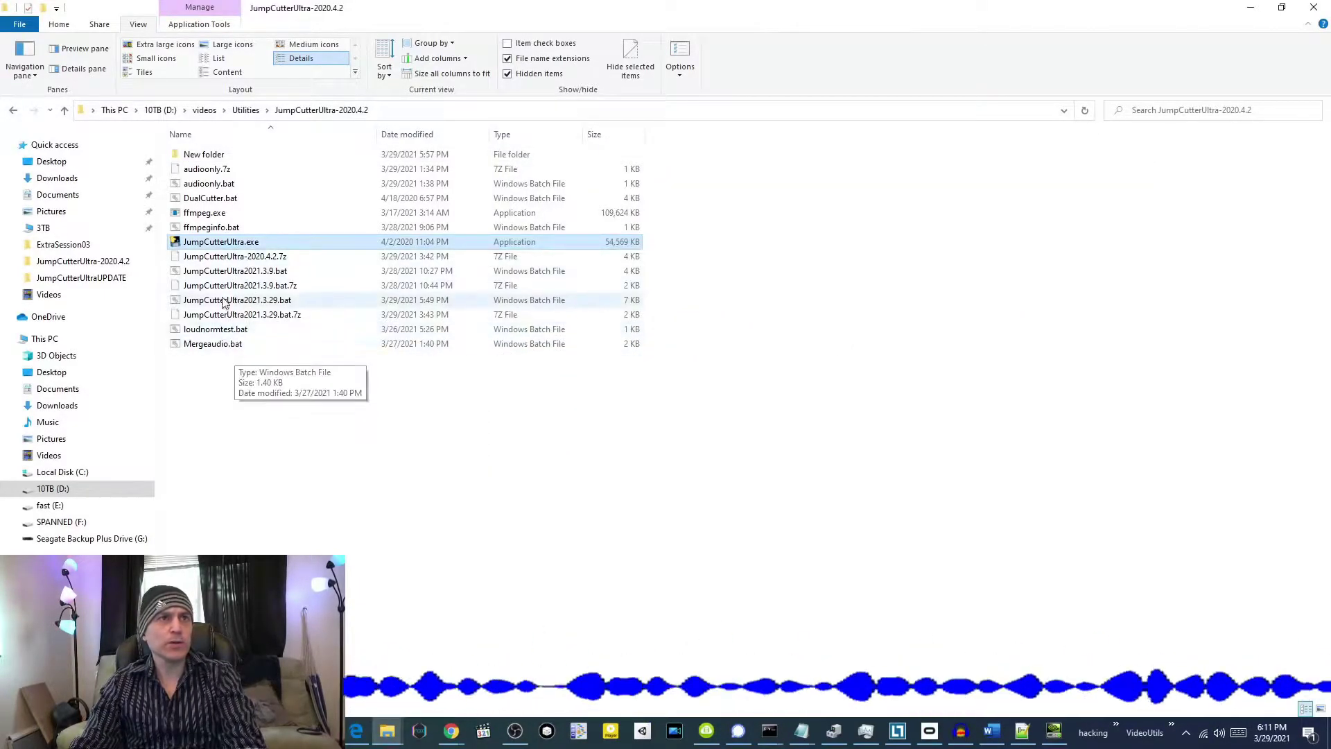
{"action": "left_click", "coordinate": [208, 212], "text": "ctrl"}
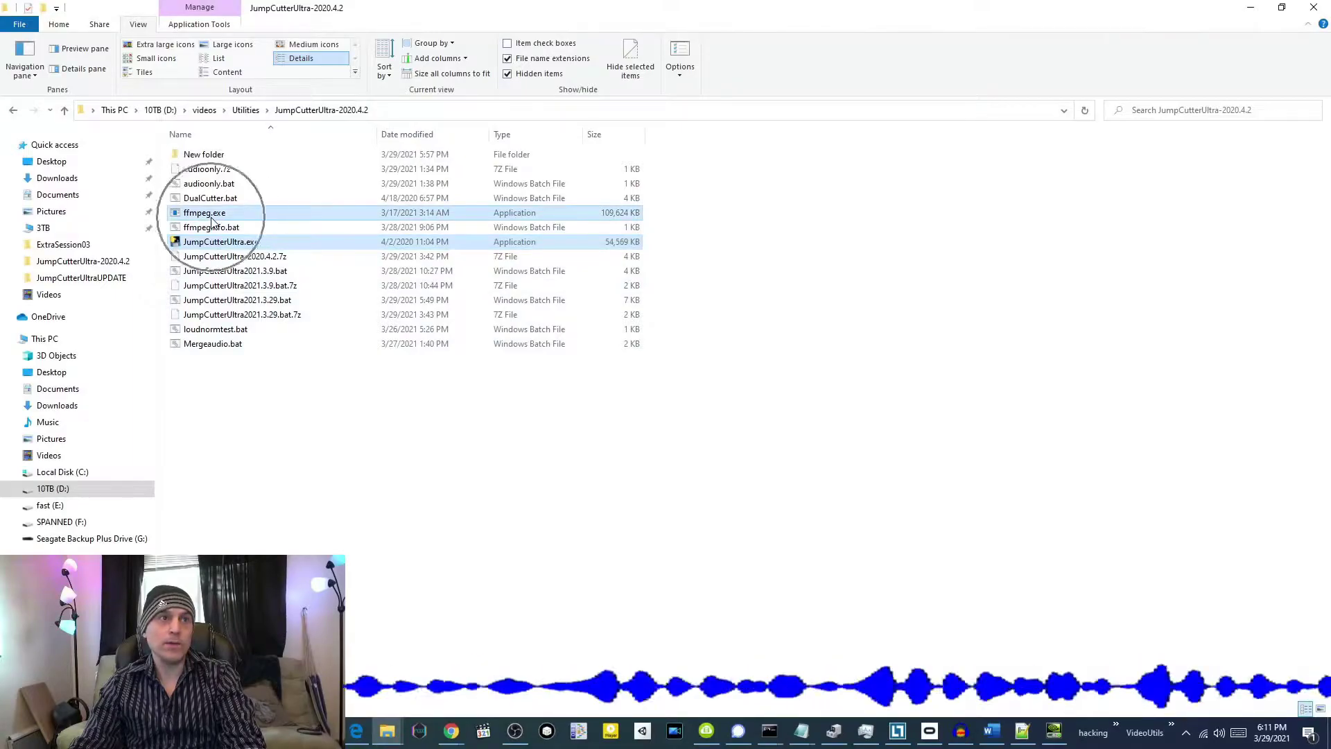
{"action": "left_click", "coordinate": [290, 302], "text": "ctrl"}
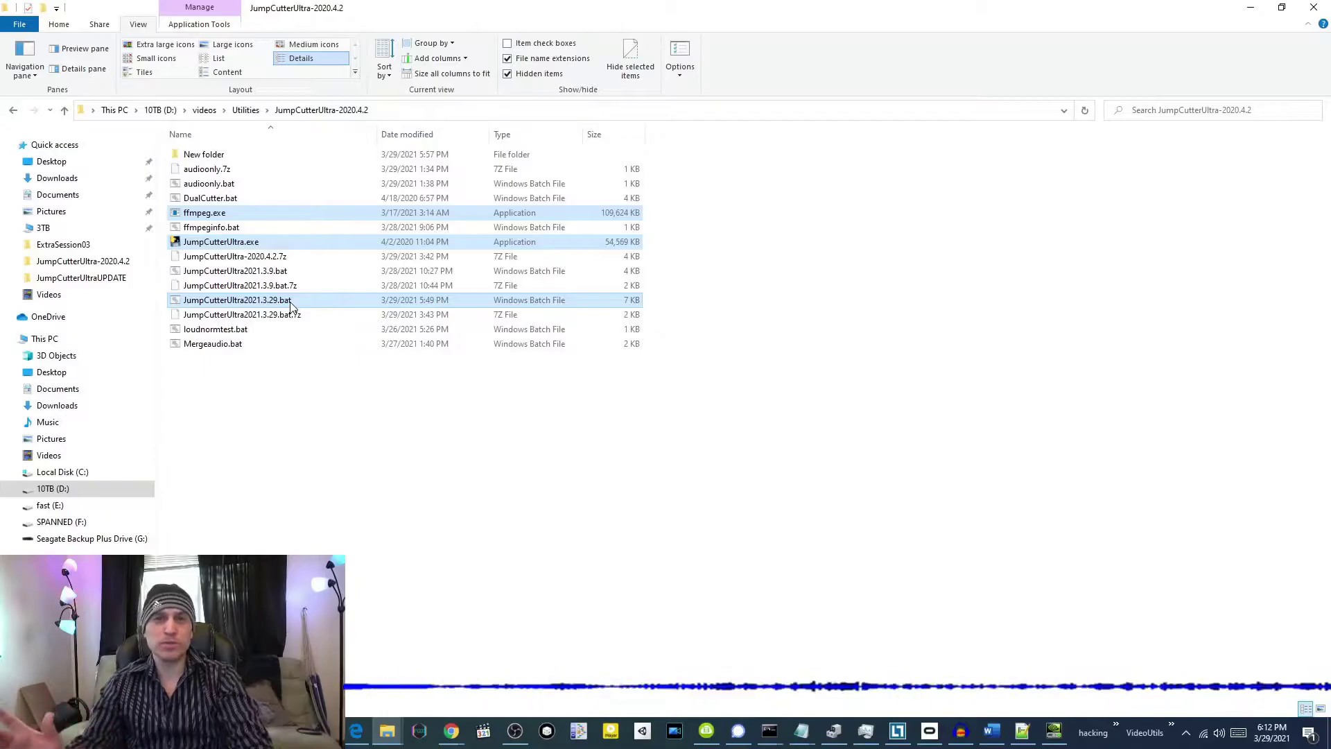
Drop test2.wav from the audiofiles folder onto JumpCutterUltra2021.3.29.bat.
{"action": "left_click", "coordinate": [395, 464]}
{"action": "key", "text": "alt+Tab"}
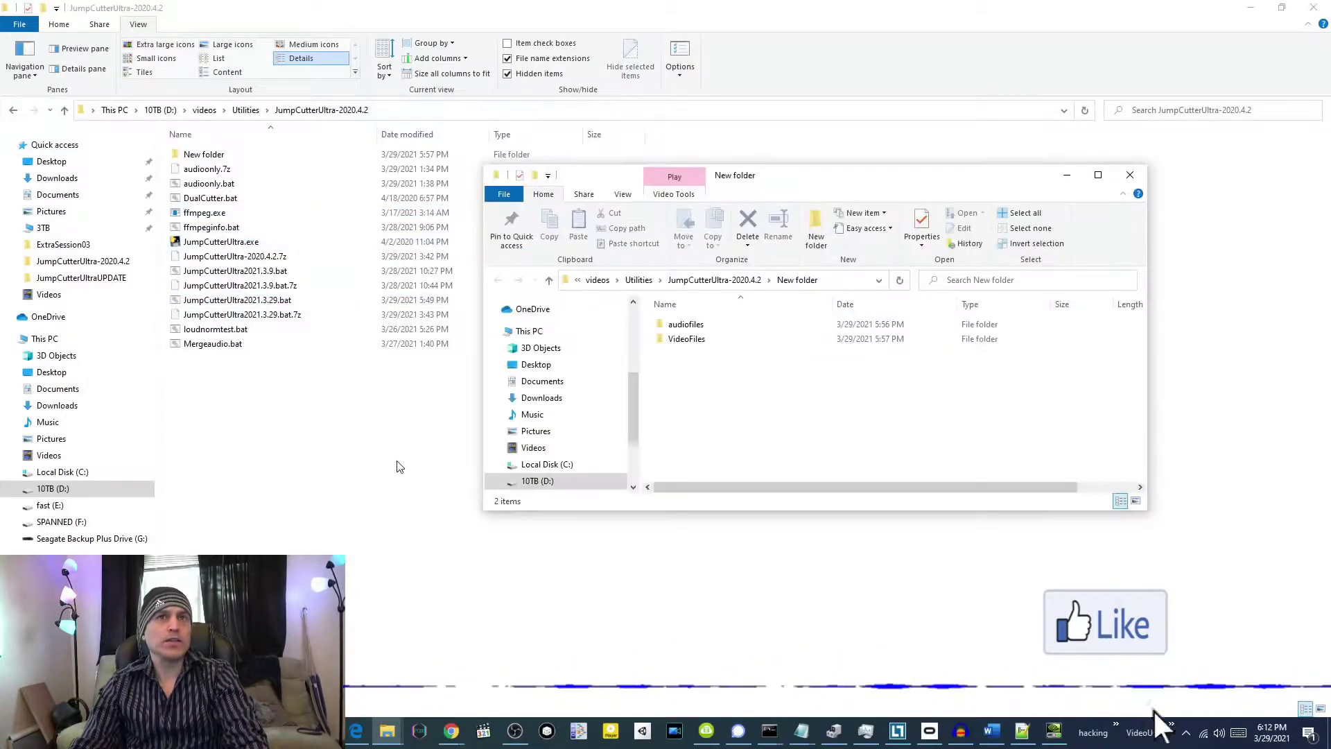
{"action": "double_click", "coordinate": [684, 324]}
{"action": "left_click_drag", "start_coordinate": [685, 354], "coordinate": [276, 297]}
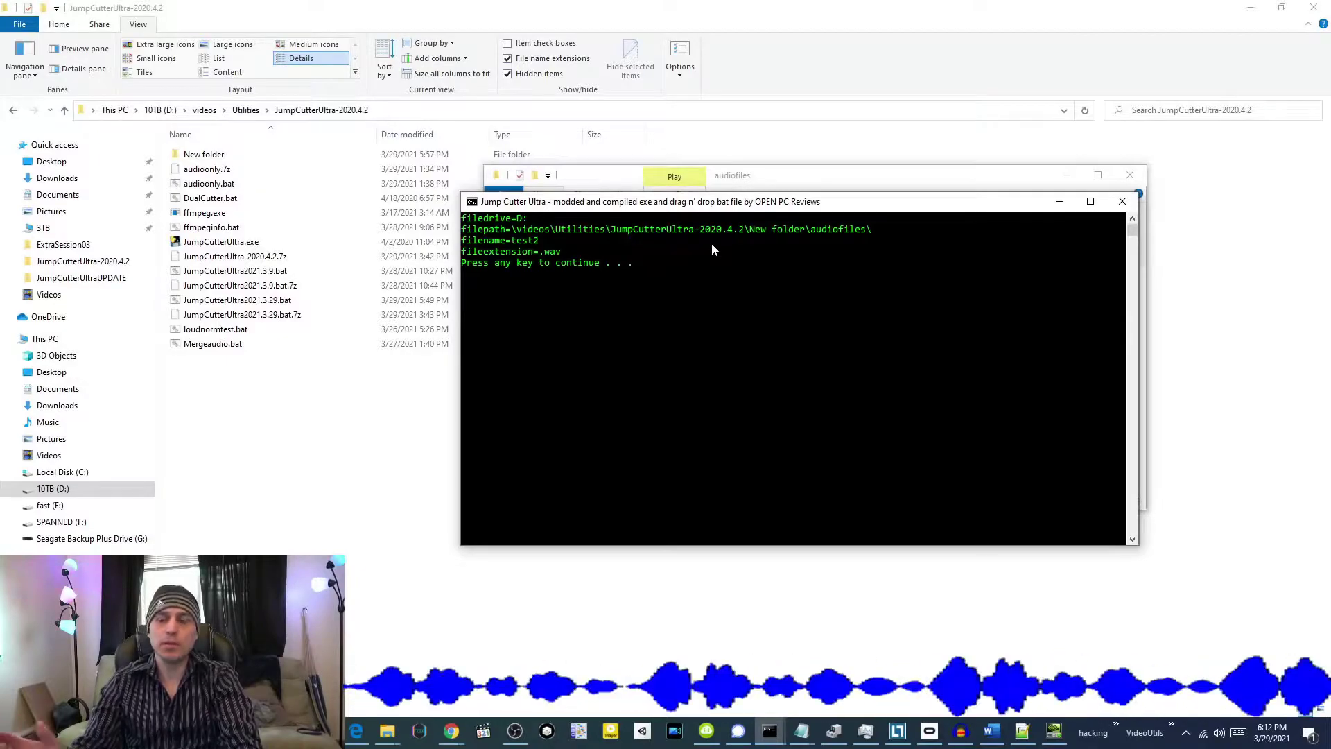
Accept the default silence threshold 0.1 and frame margin 30.
{"action": "key", "text": "Return"}
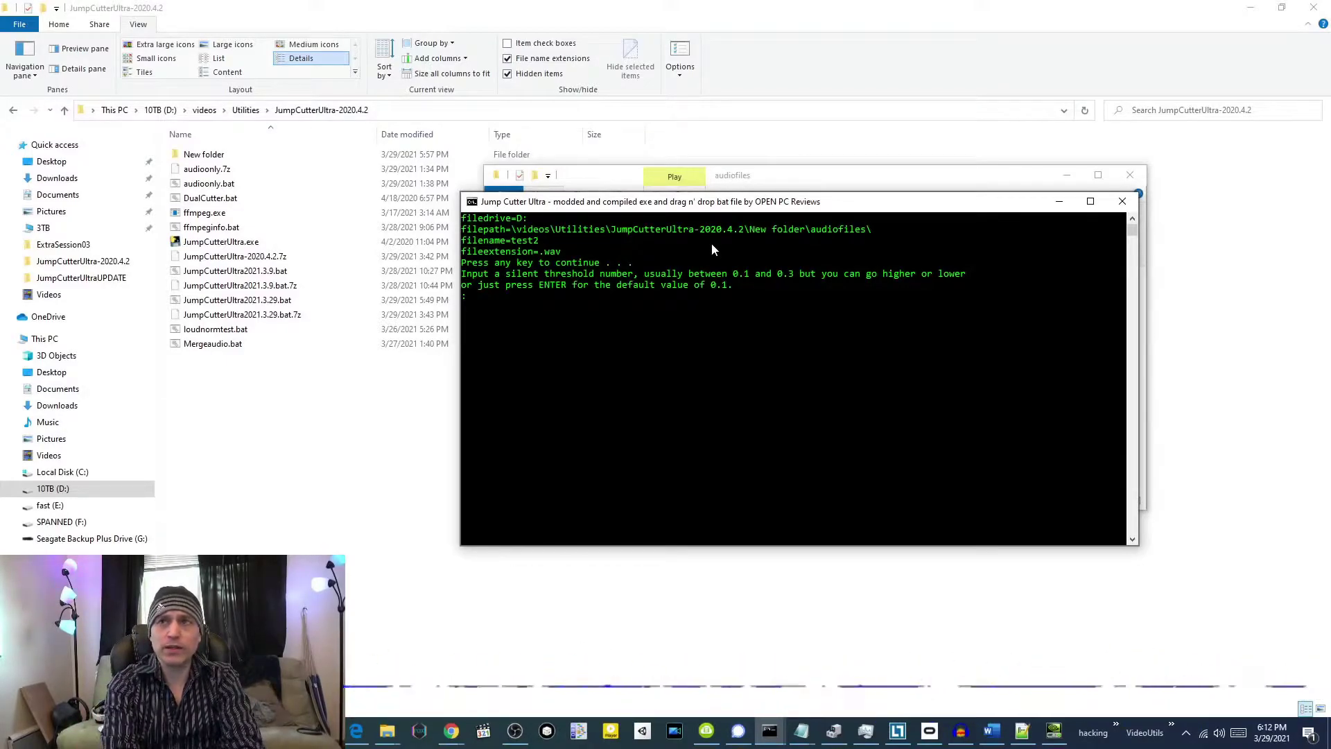
{"action": "key", "text": "Return"}
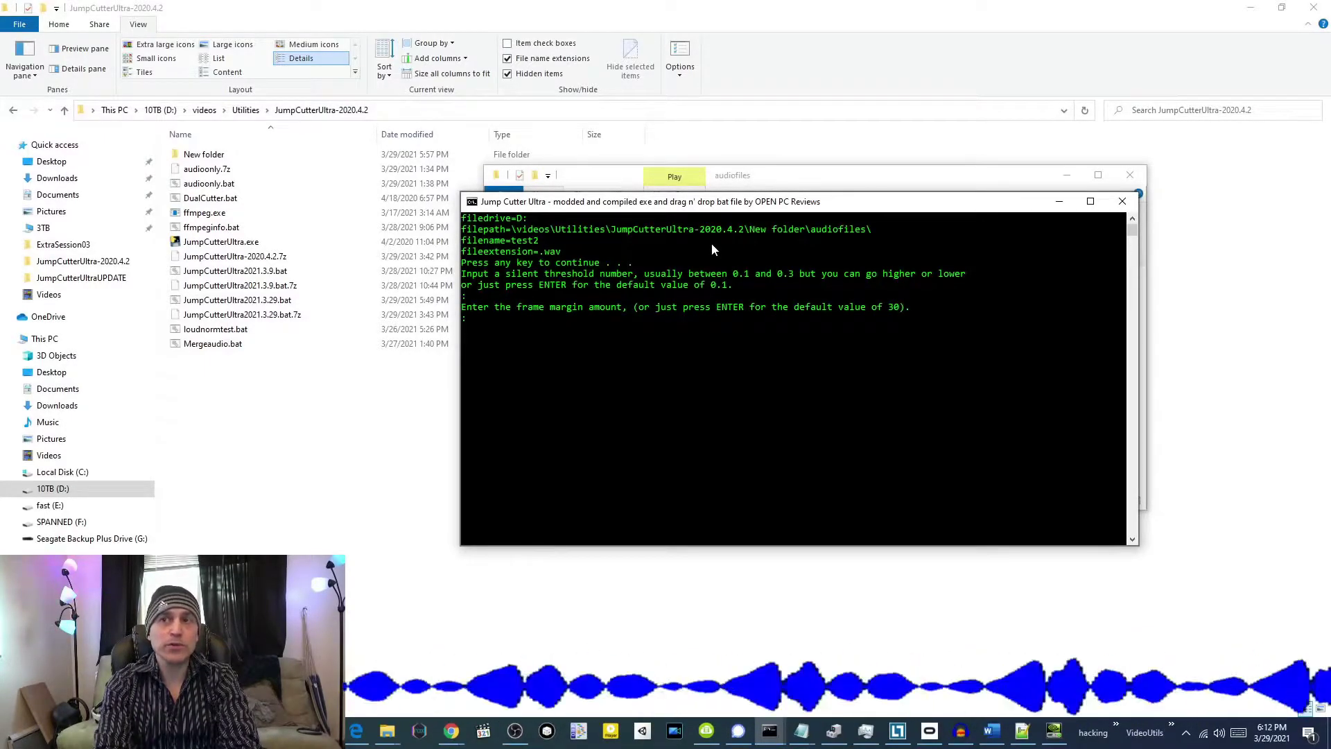
{"action": "key", "text": "Return"}
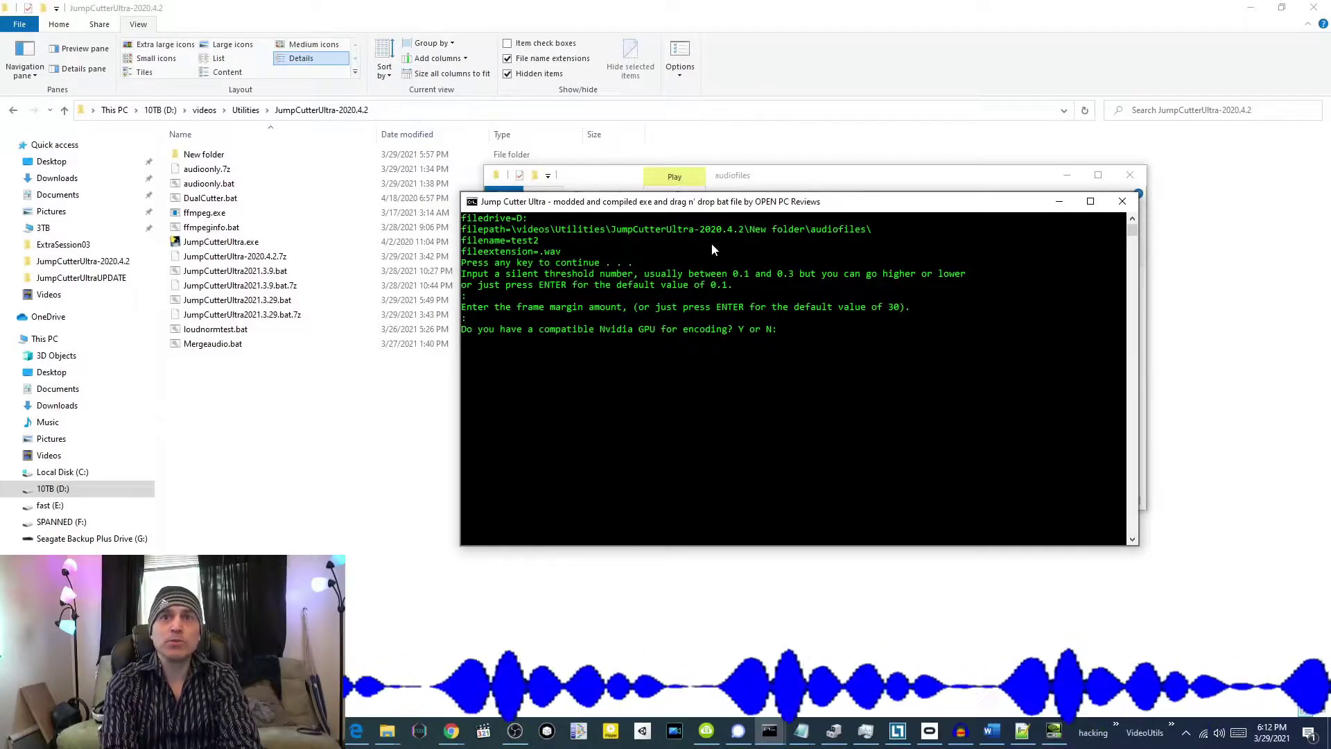
Choose Nvidia GPU encoding, audio-only input, WAV output, and all .wav files in the folder.
{"action": "type", "text": "y"}
{"action": "key", "text": "Return"}
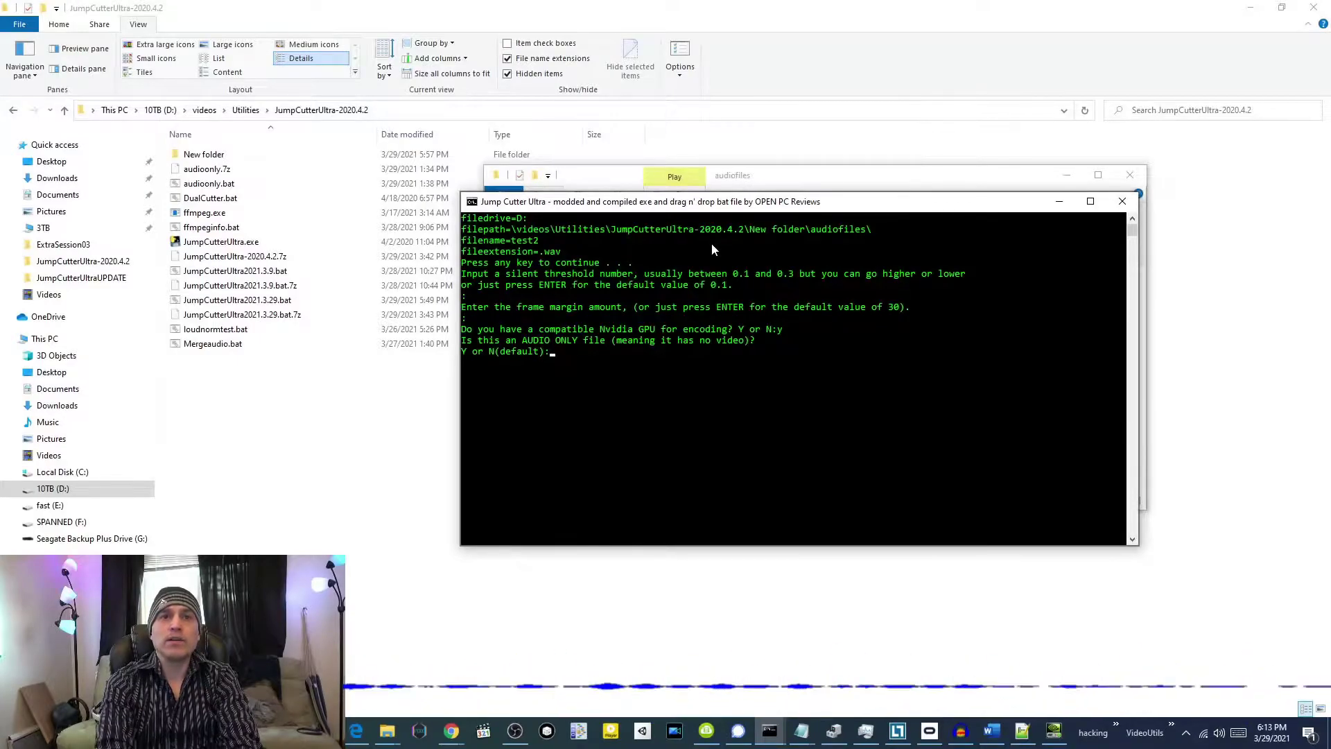
{"action": "type", "text": "y"}
{"action": "key", "text": "Return"}
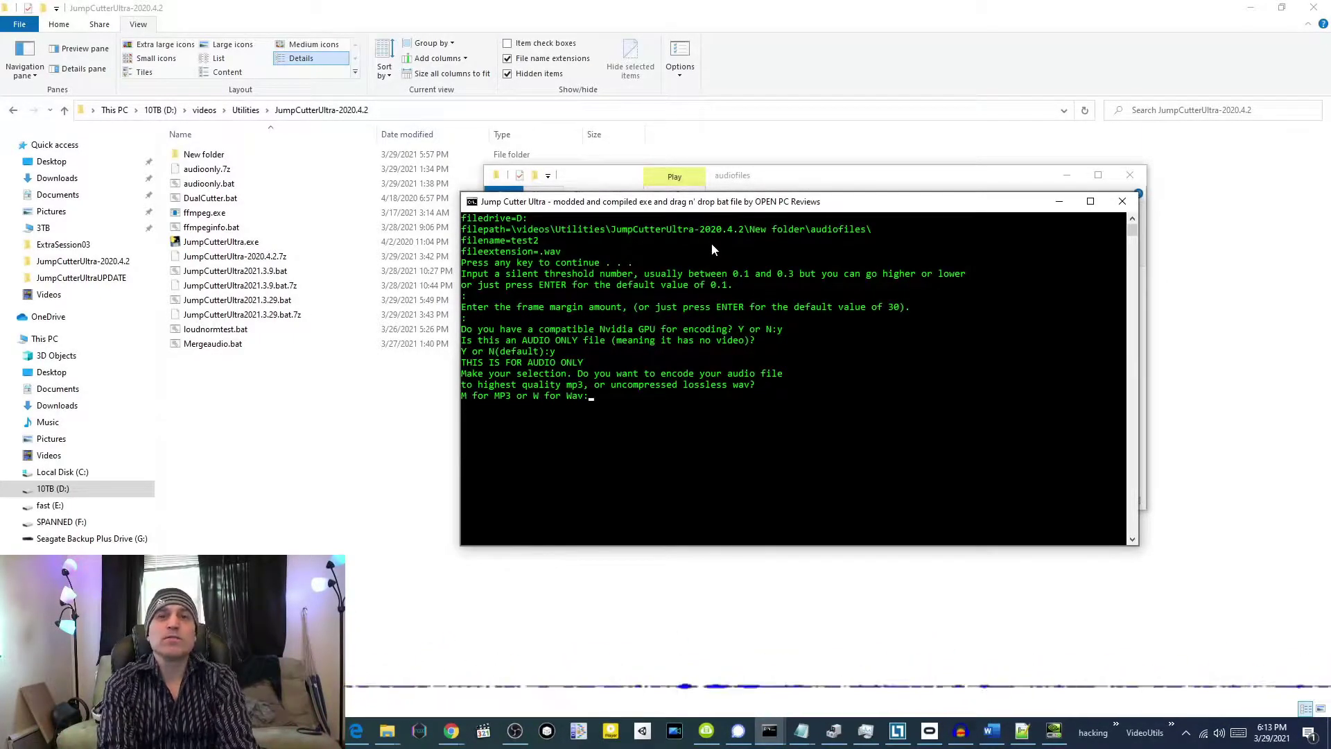
{"action": "key", "text": "Return"}
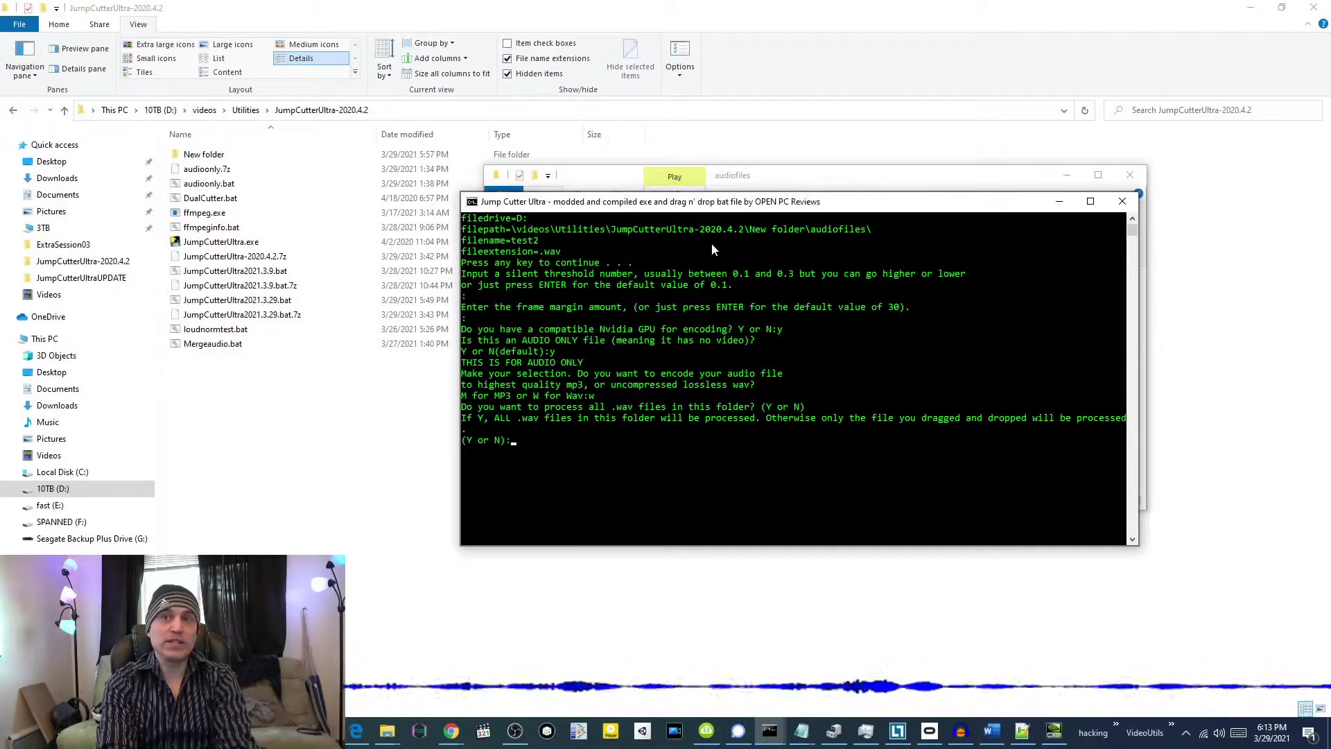
{"action": "type", "text": "y"}
{"action": "key", "text": "Return"}
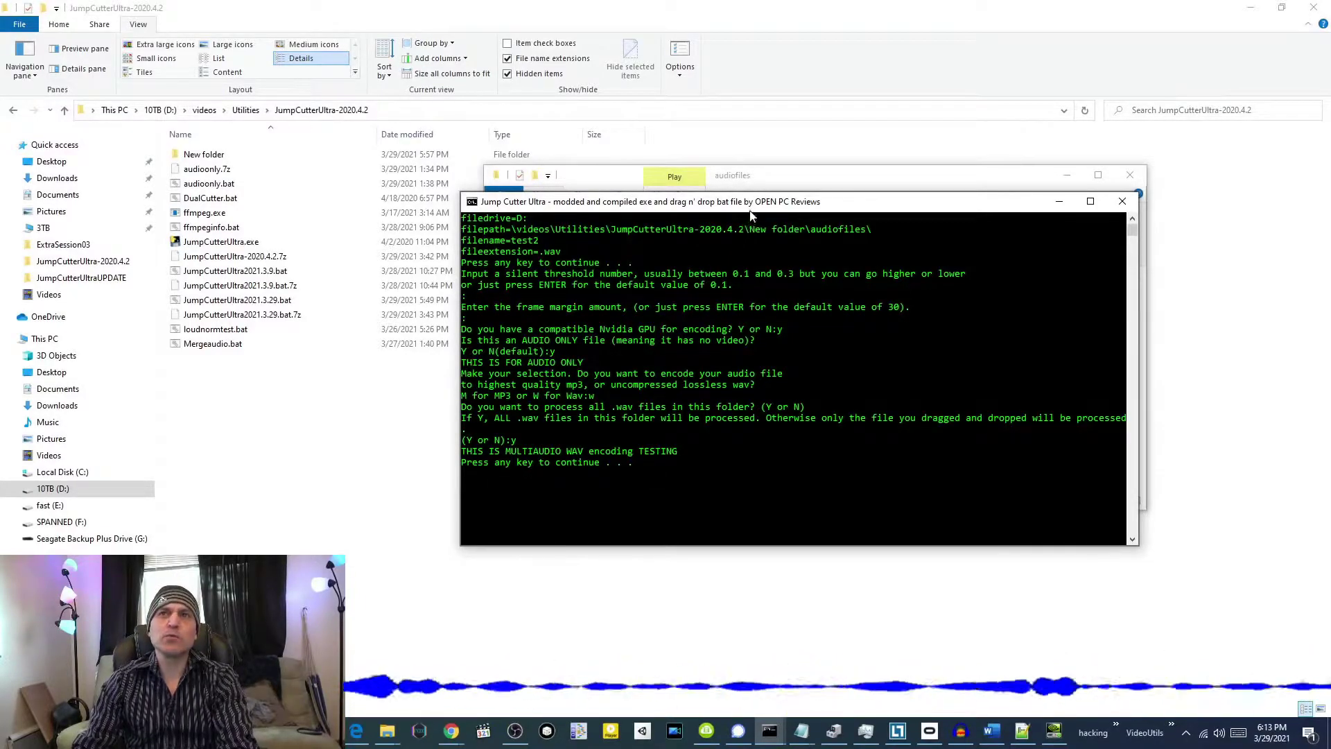
{"action": "left_click_drag", "start_coordinate": [750, 206], "coordinate": [787, 137]}
Start encoding the test2 WAV files and watch the audiofiles folder until they finish.
{"action": "key", "text": "Return"}
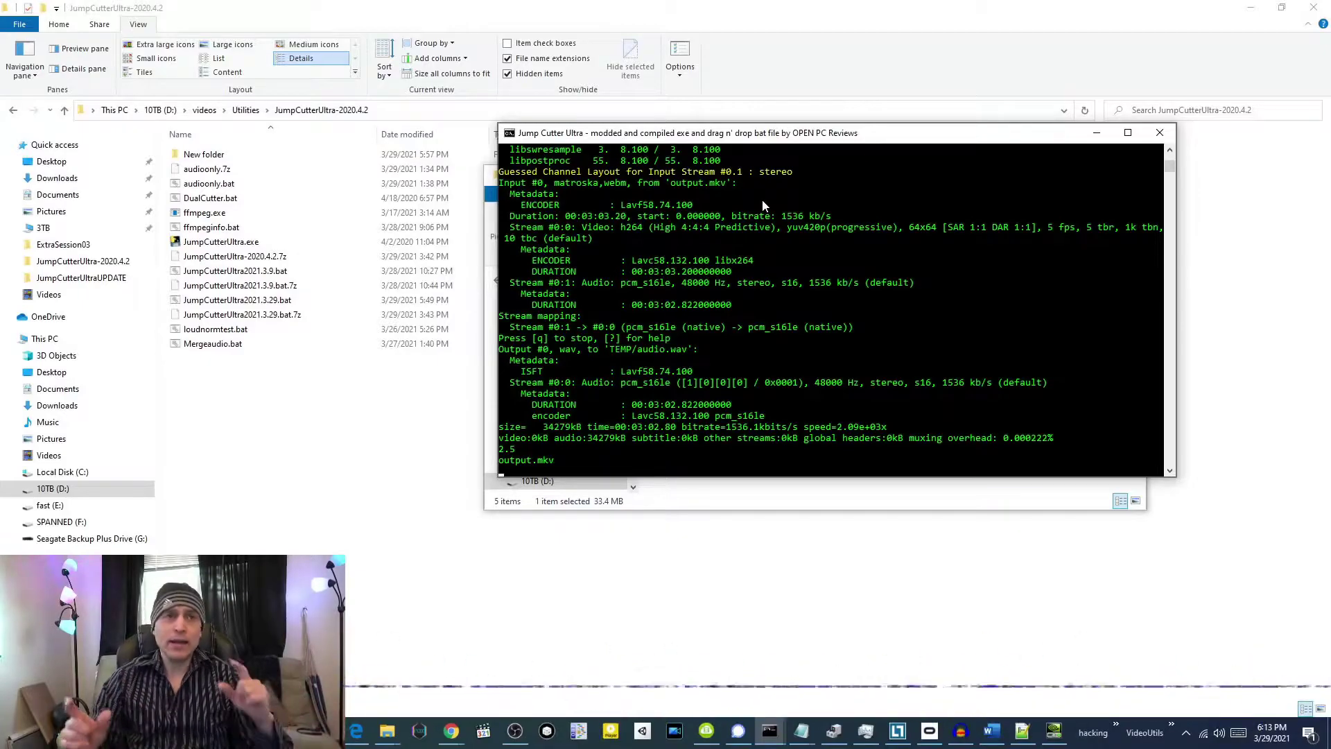
{"action": "left_click_drag", "start_coordinate": [811, 138], "coordinate": [848, 111]}
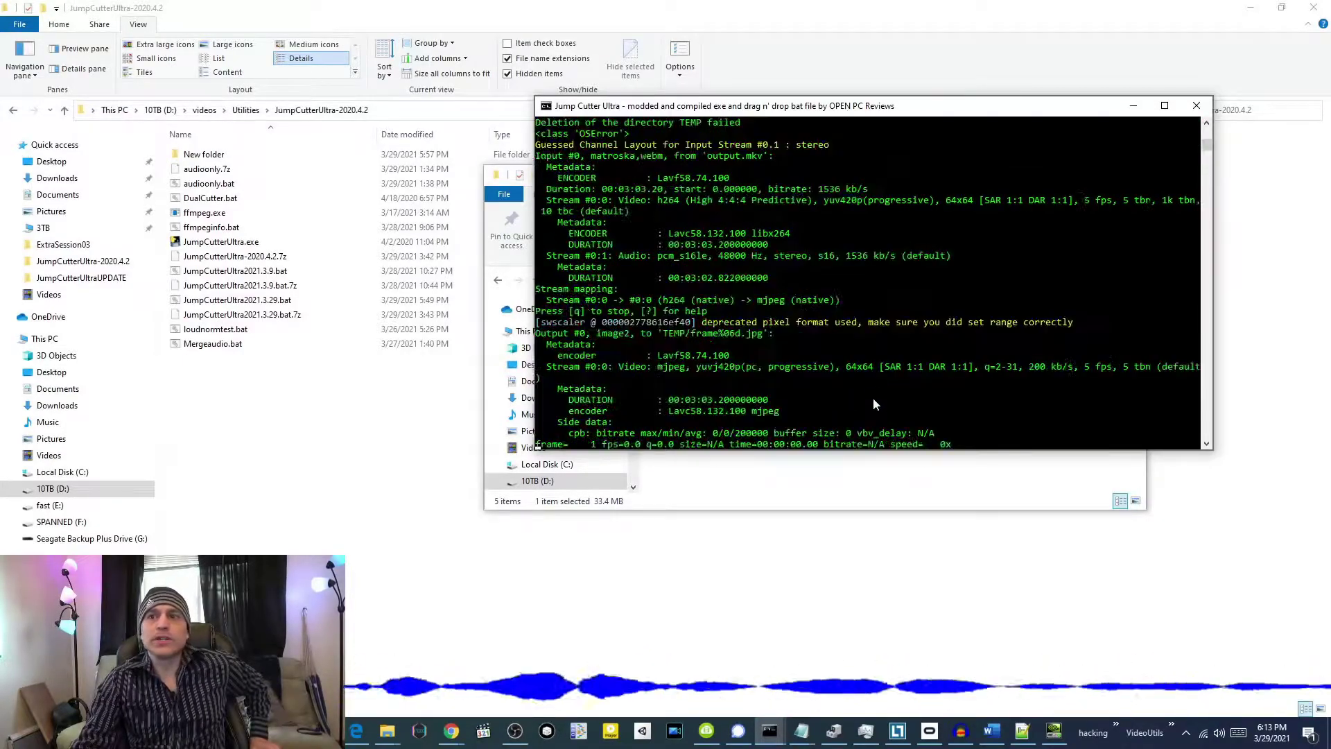
{"action": "left_click", "coordinate": [875, 470]}
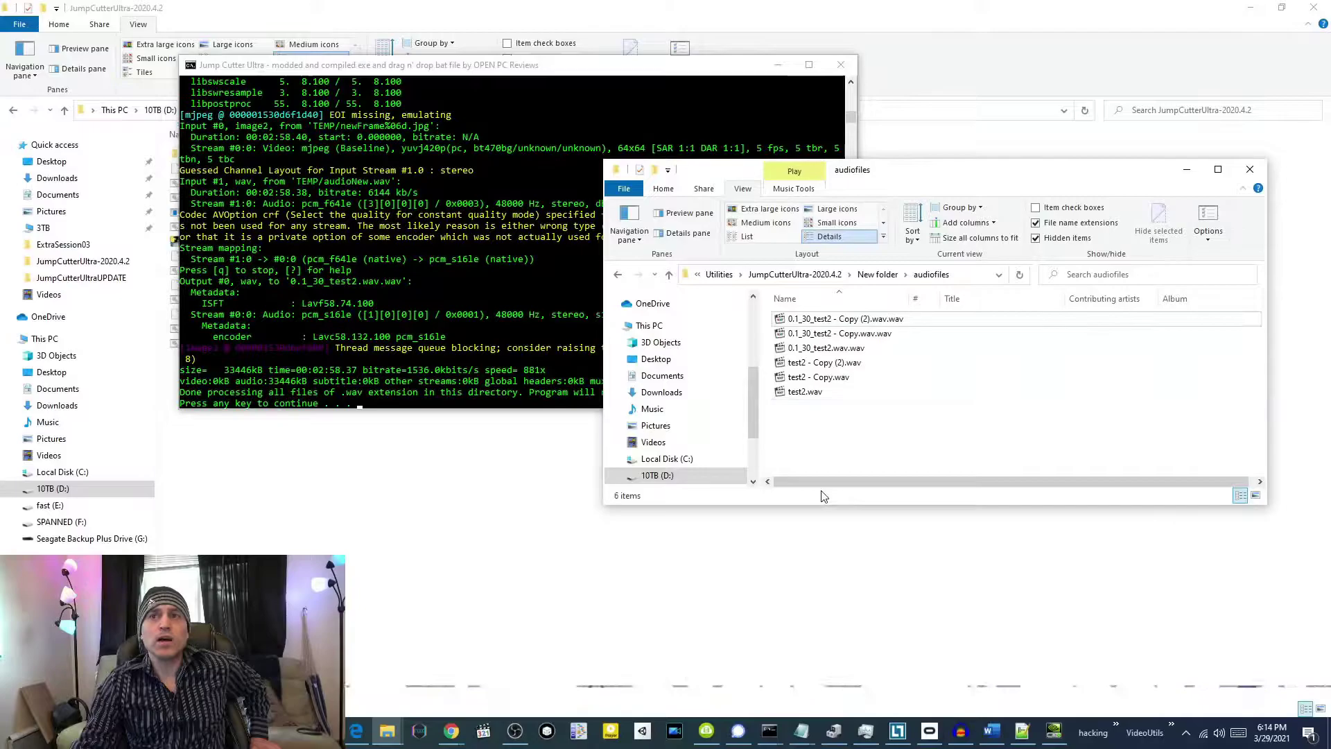
Close the console and examine the 0.1_30_test2.wav.wav output's name, leaving it unchanged.
{"action": "key", "text": "space"}
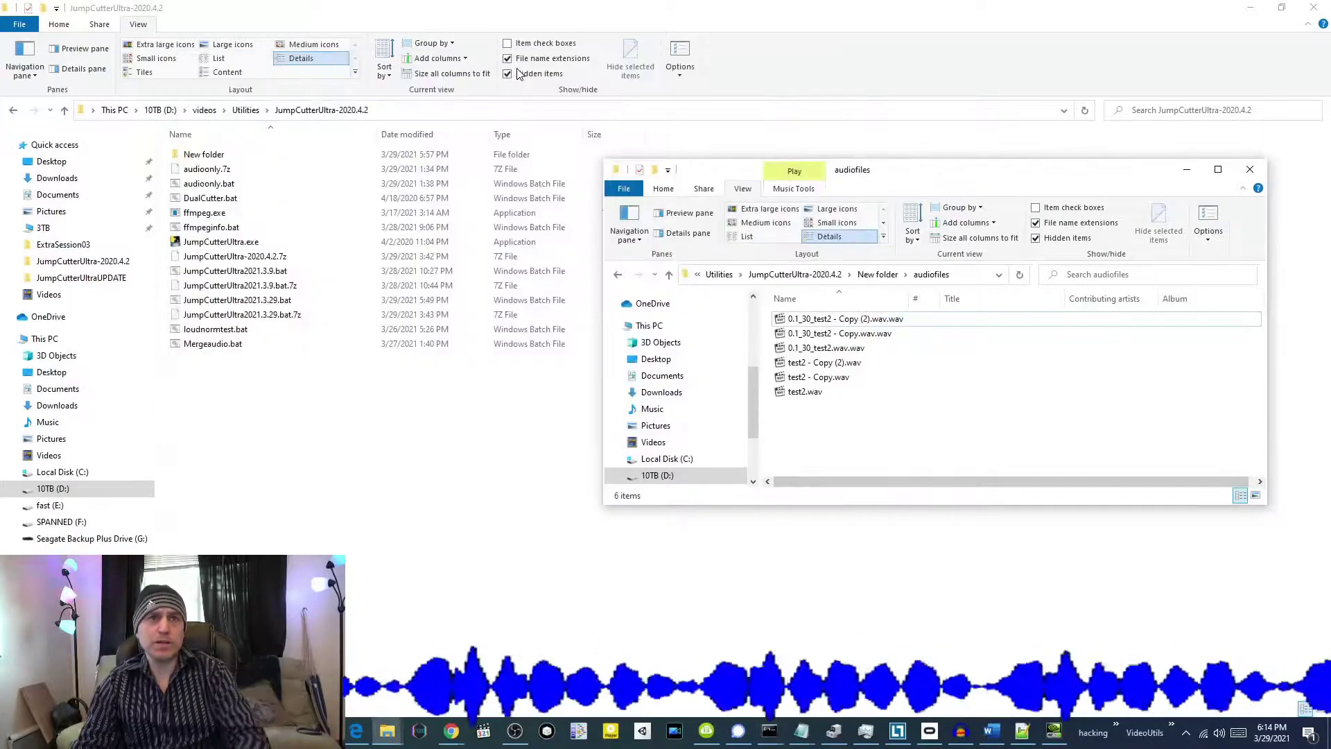
{"action": "left_click", "coordinate": [793, 321]}
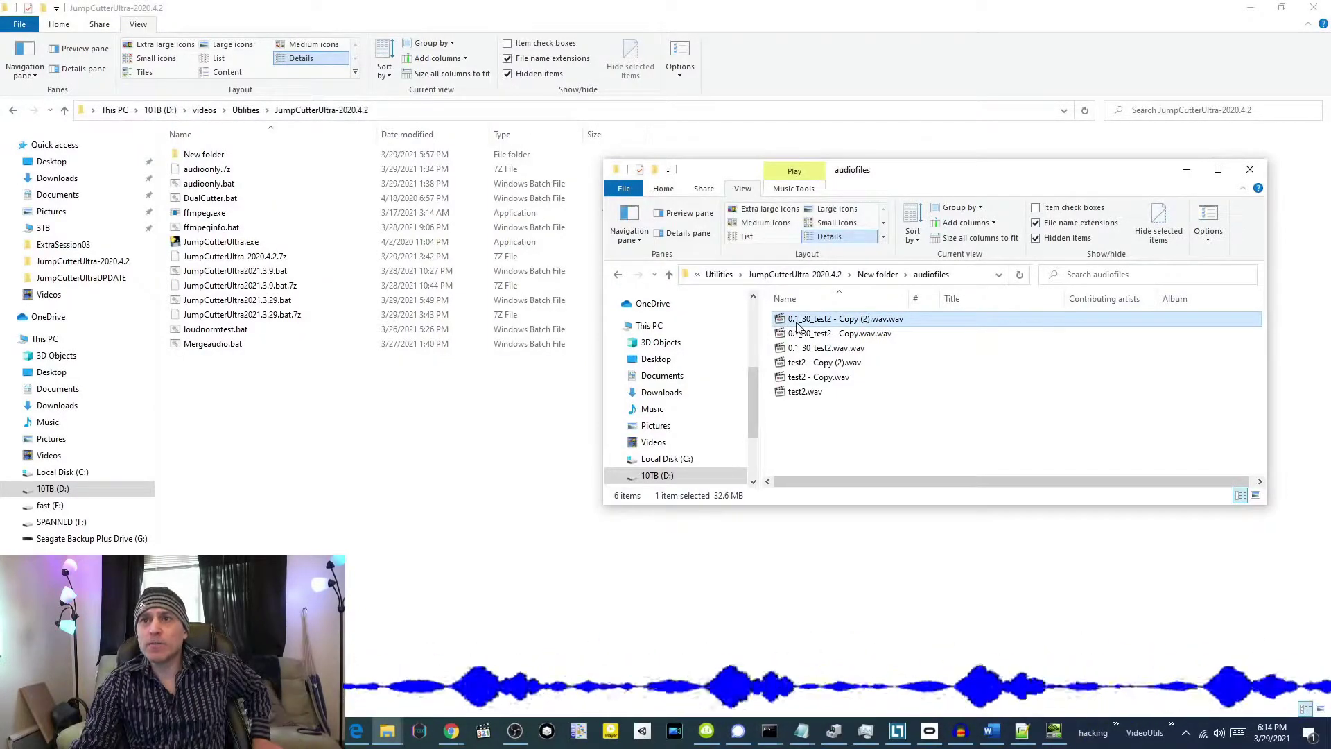
{"action": "left_click", "coordinate": [803, 323]}
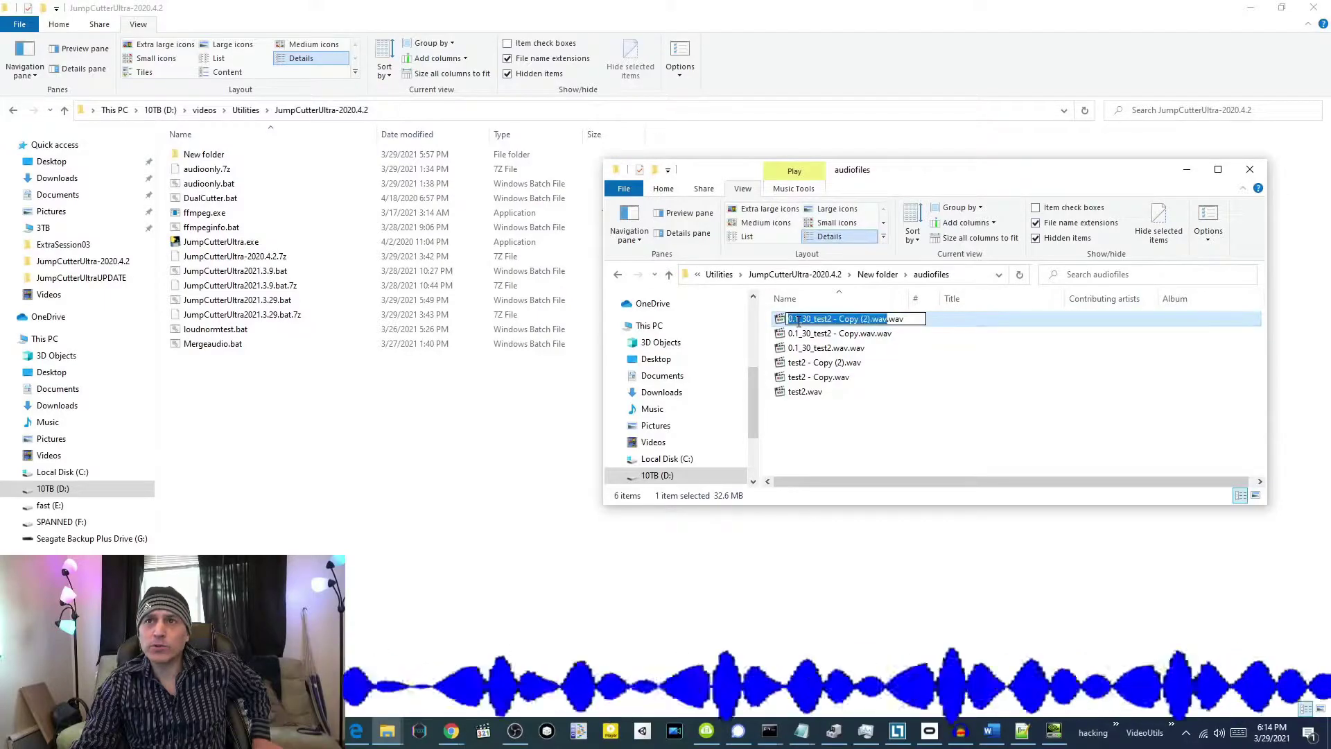
{"action": "left_click_drag", "start_coordinate": [800, 319], "coordinate": [802, 319]}
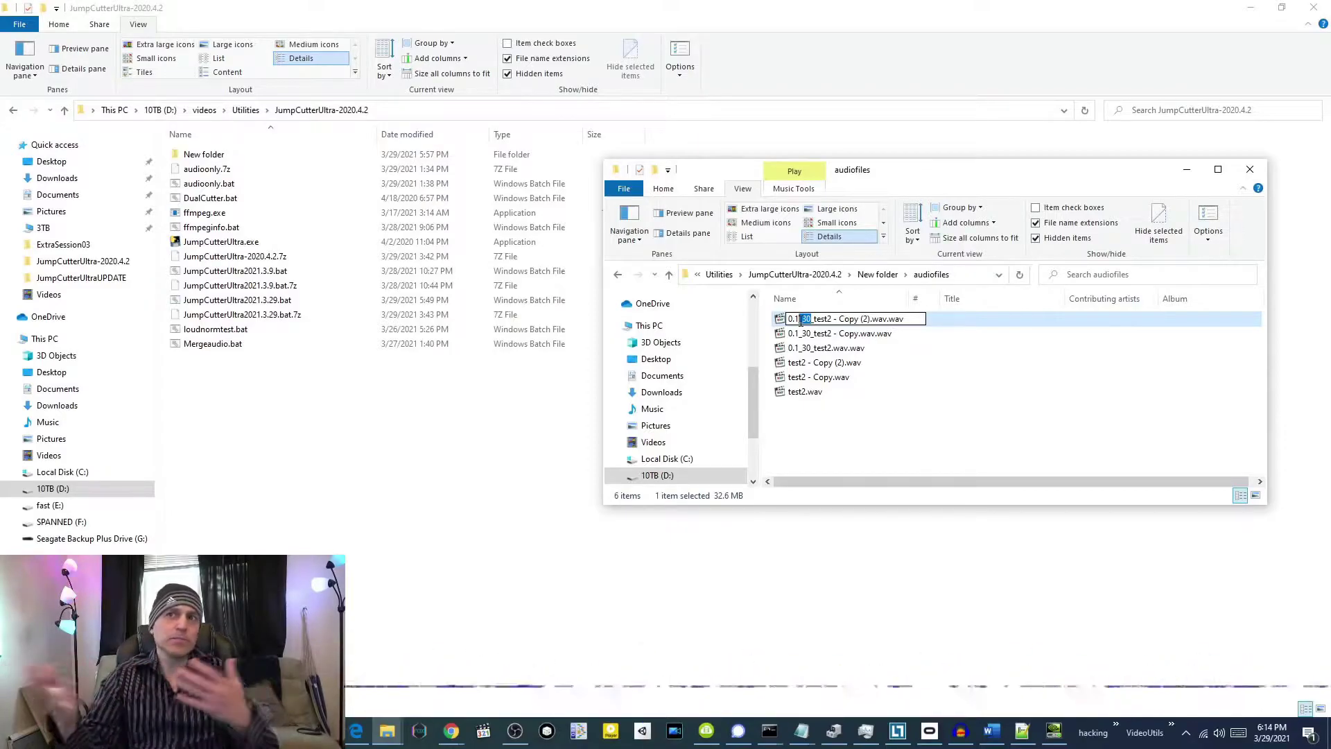
{"action": "key", "text": "Return"}
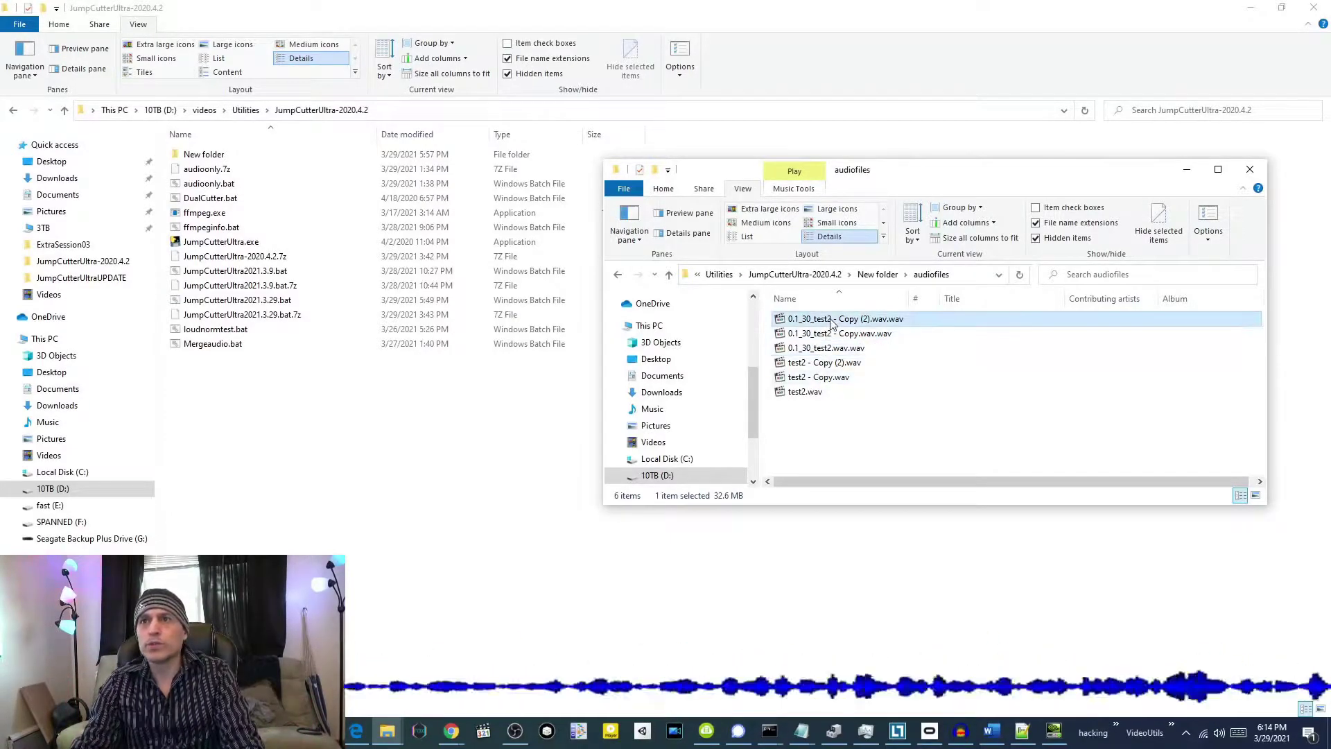
{"action": "left_click", "coordinate": [883, 349]}
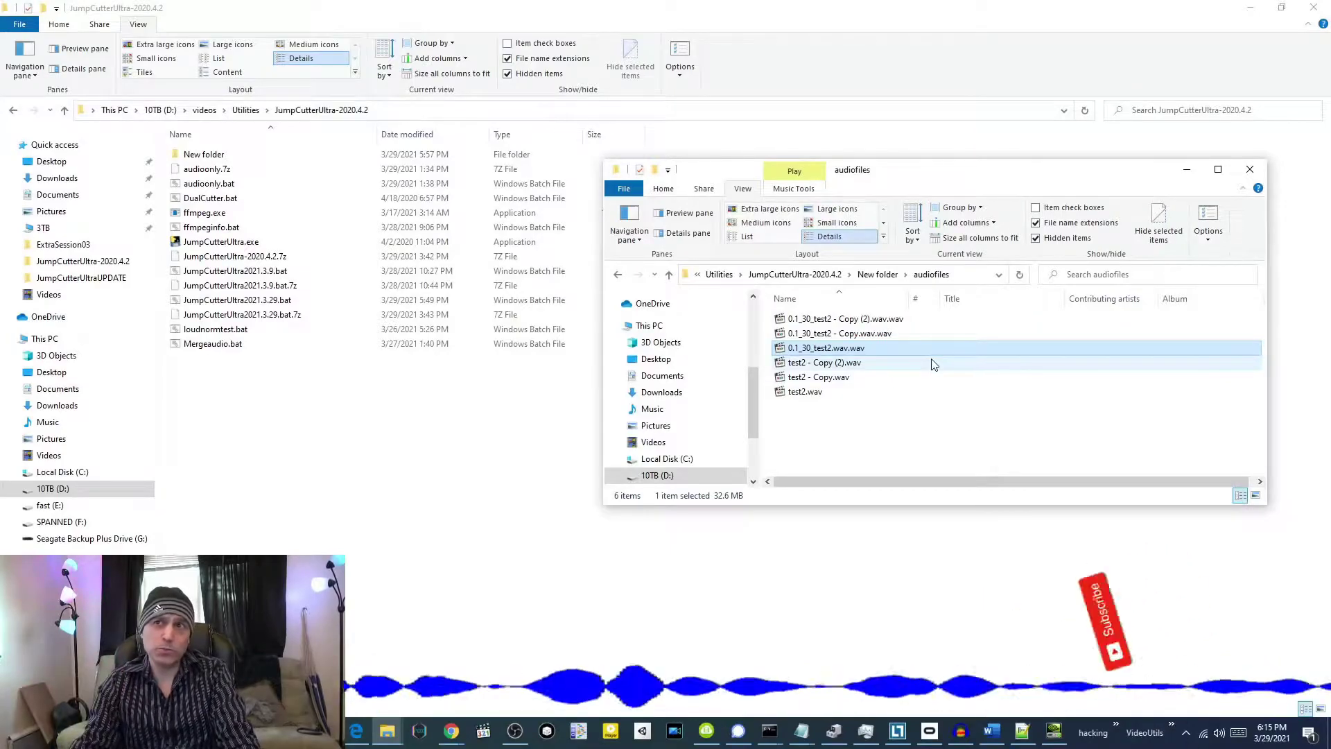
Drop the larger MP4 from VideoFiles onto the Jump Cutter script.
{"action": "key", "text": "alt+Left"}
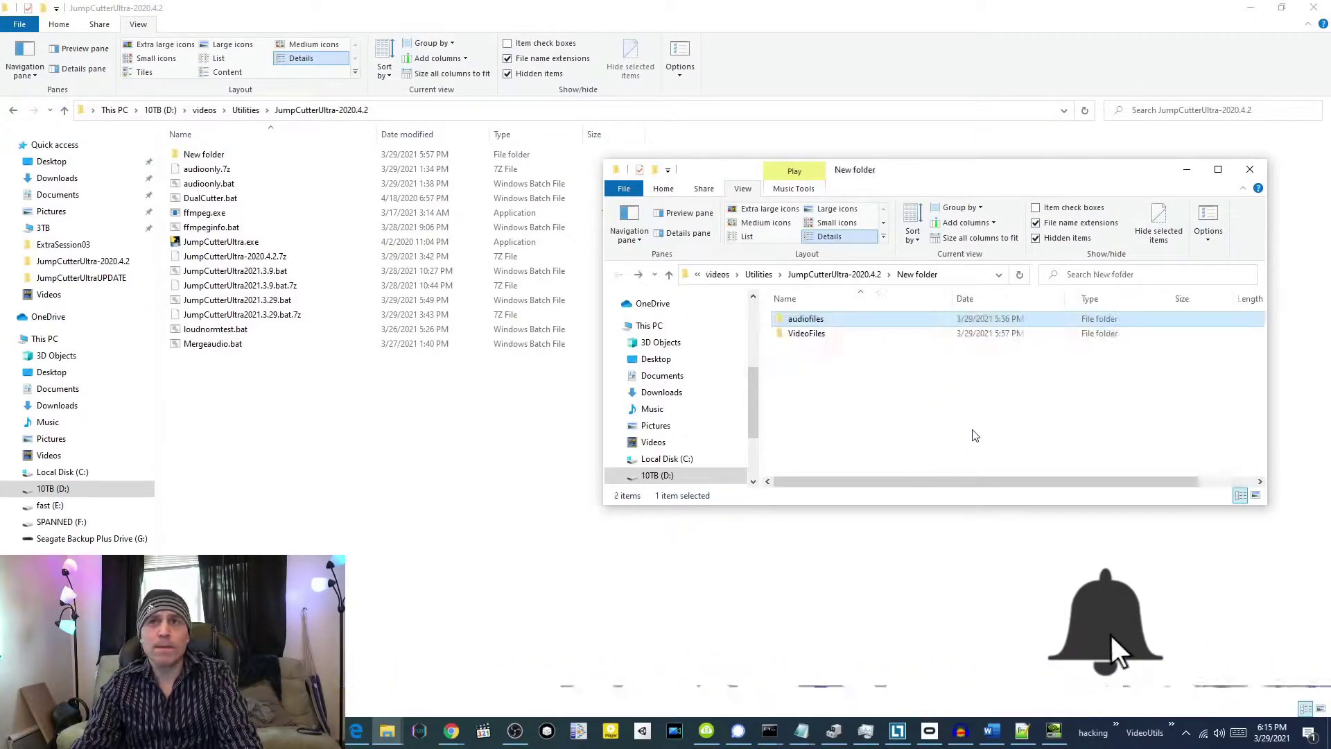
{"action": "double_click", "coordinate": [807, 334]}
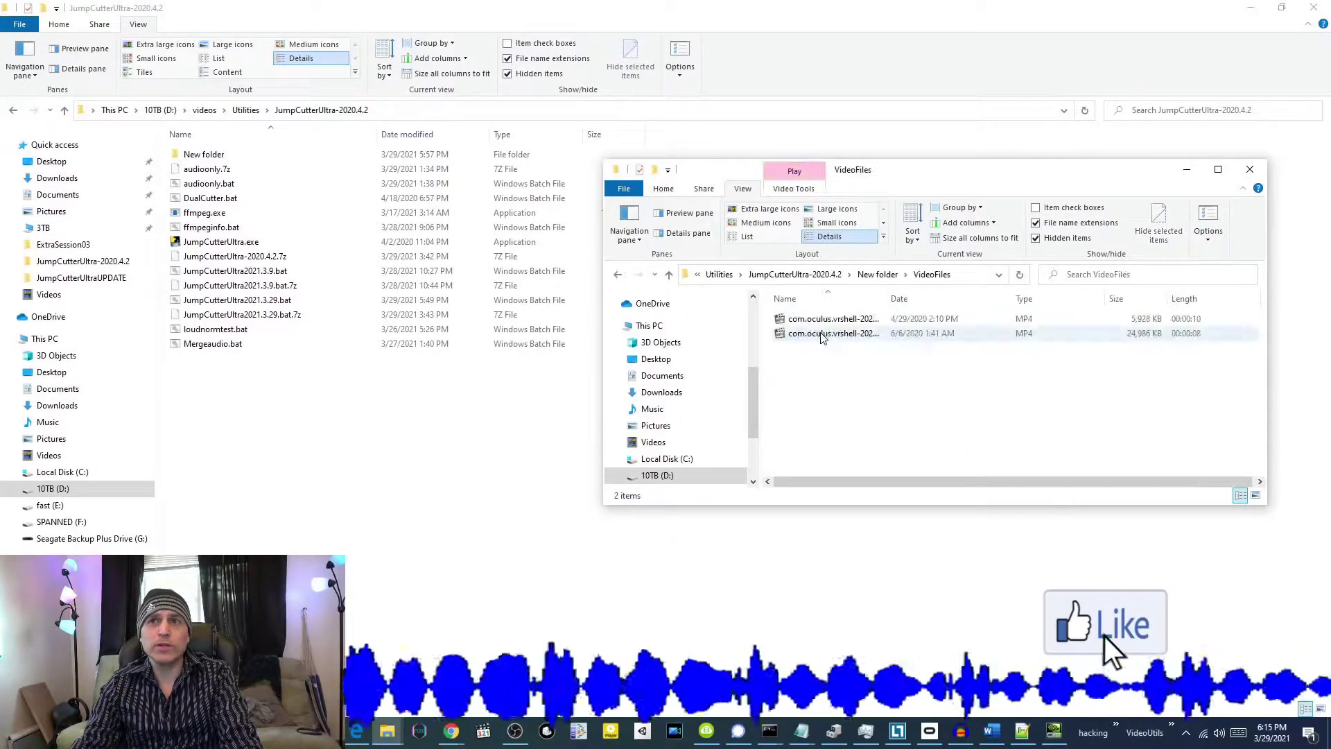
{"action": "left_click_drag", "start_coordinate": [832, 333], "coordinate": [265, 294]}
Keep threshold 0.1 and margin 30, enable Nvidia GPU, and answer no to audio-only.
{"action": "key", "text": "Return"}
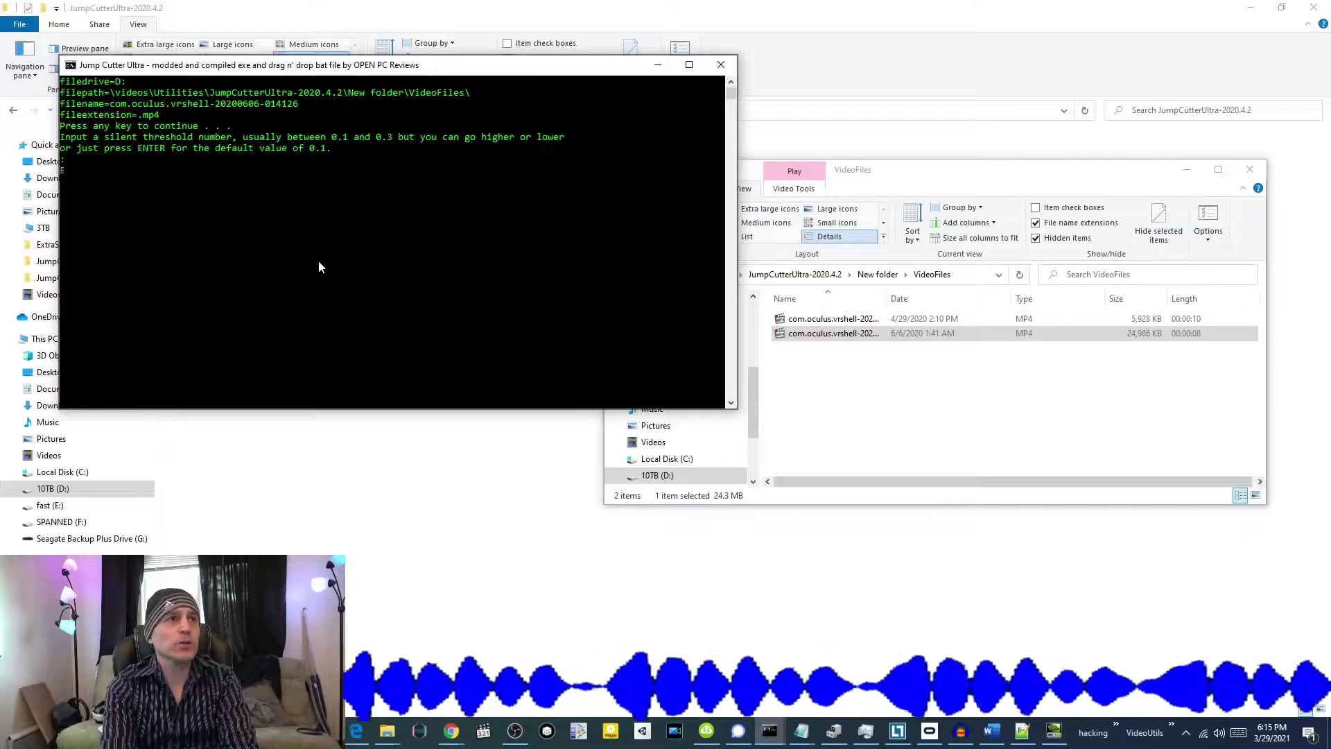
{"action": "key", "text": "Return"}
{"action": "key", "text": "Return"}
{"action": "type", "text": "y"}
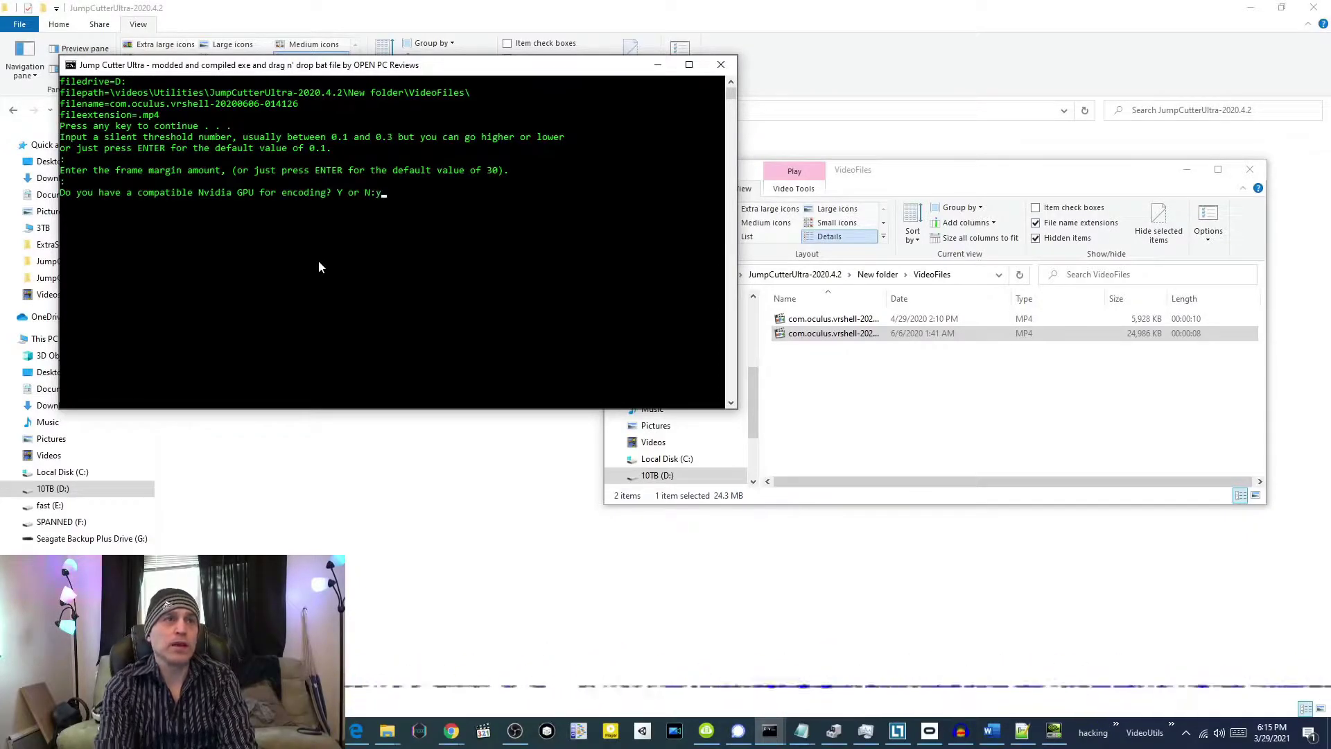
{"action": "key", "text": "Return"}
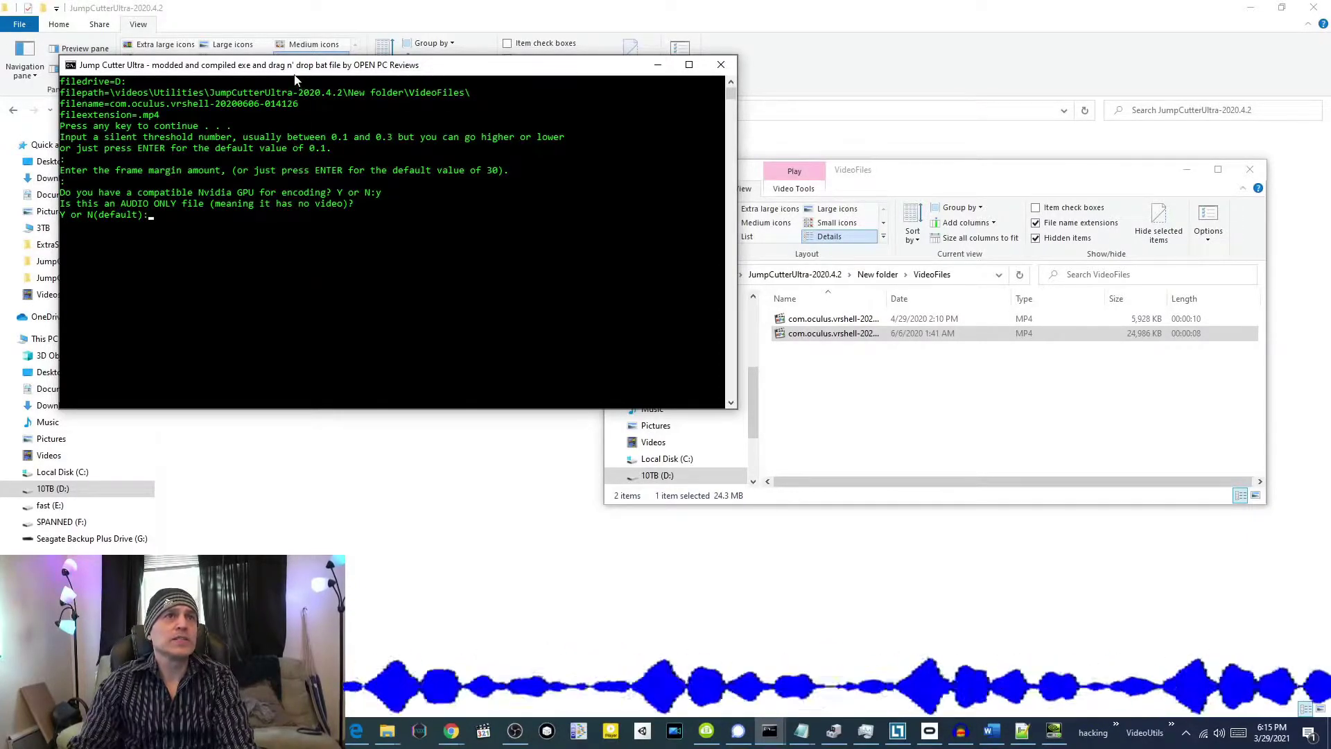
{"action": "left_click_drag", "start_coordinate": [299, 74], "coordinate": [665, 187]}
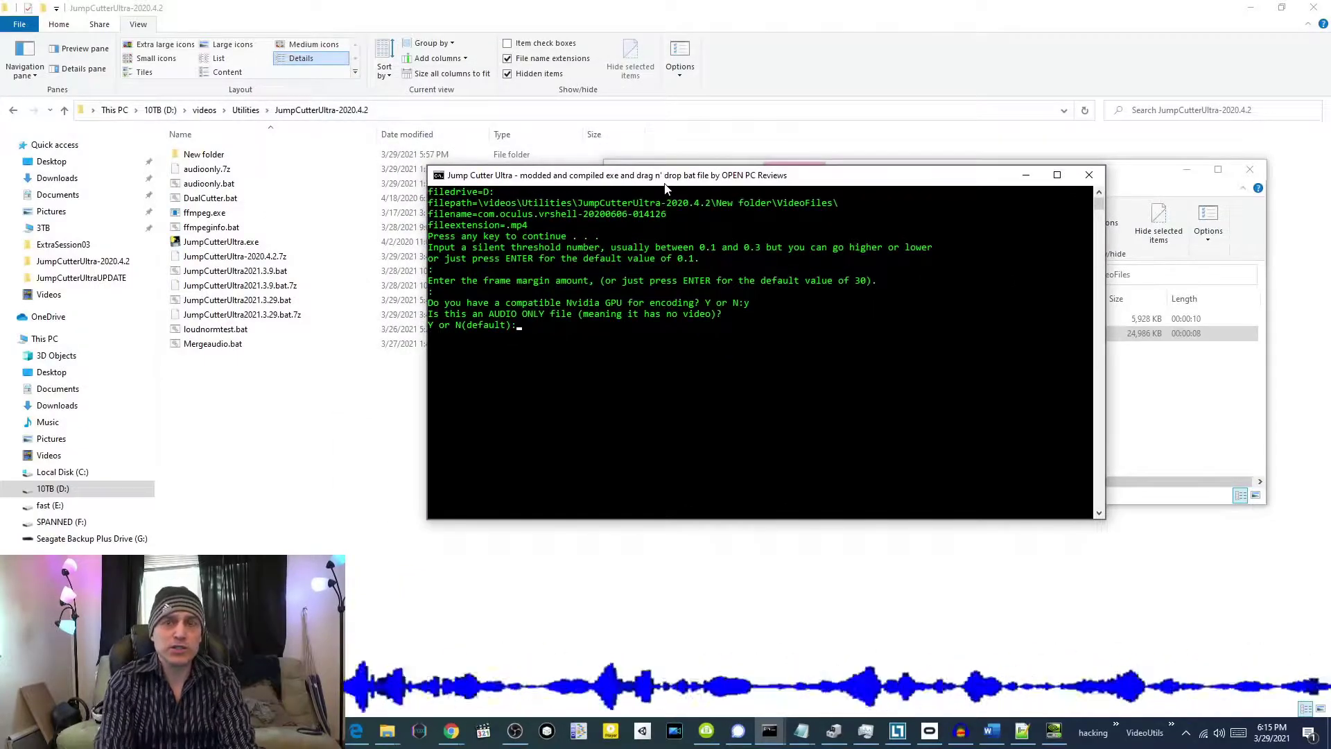
{"action": "key", "text": "Return"}
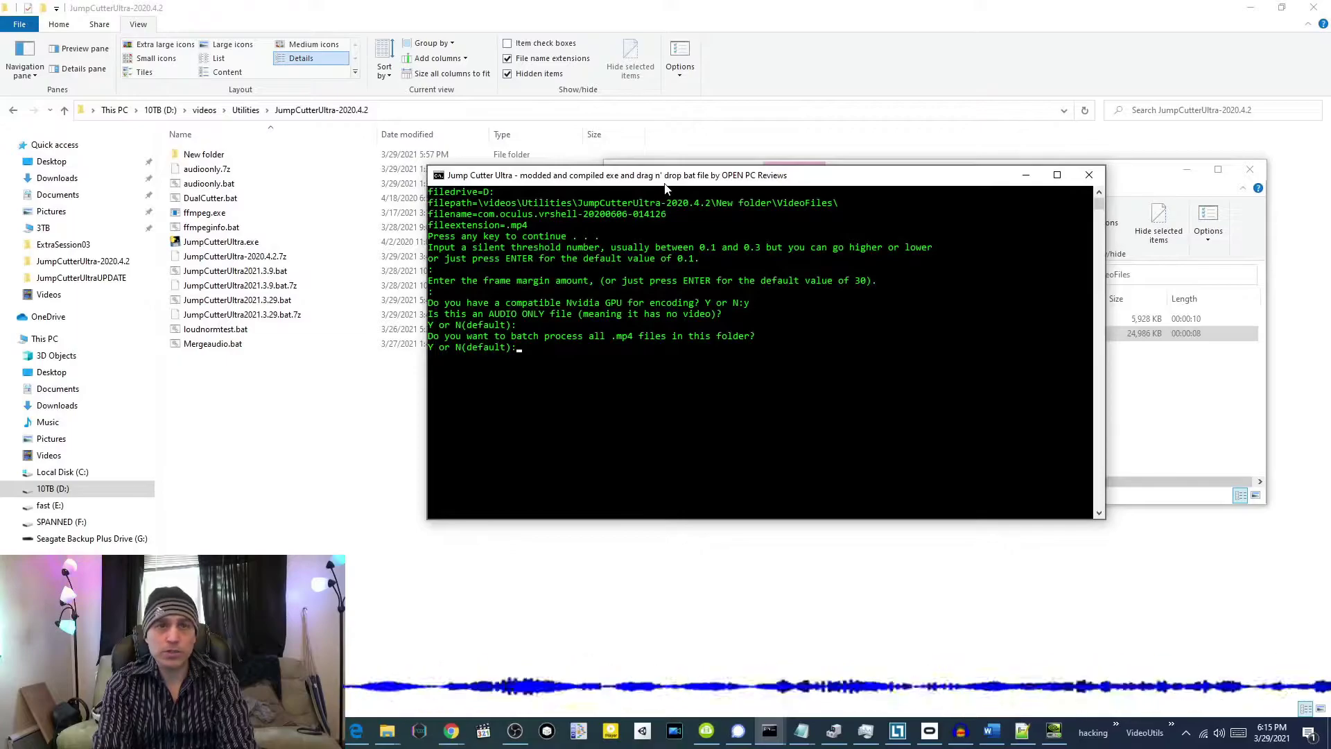
{"action": "left_click_drag", "start_coordinate": [665, 187], "coordinate": [553, 88]}
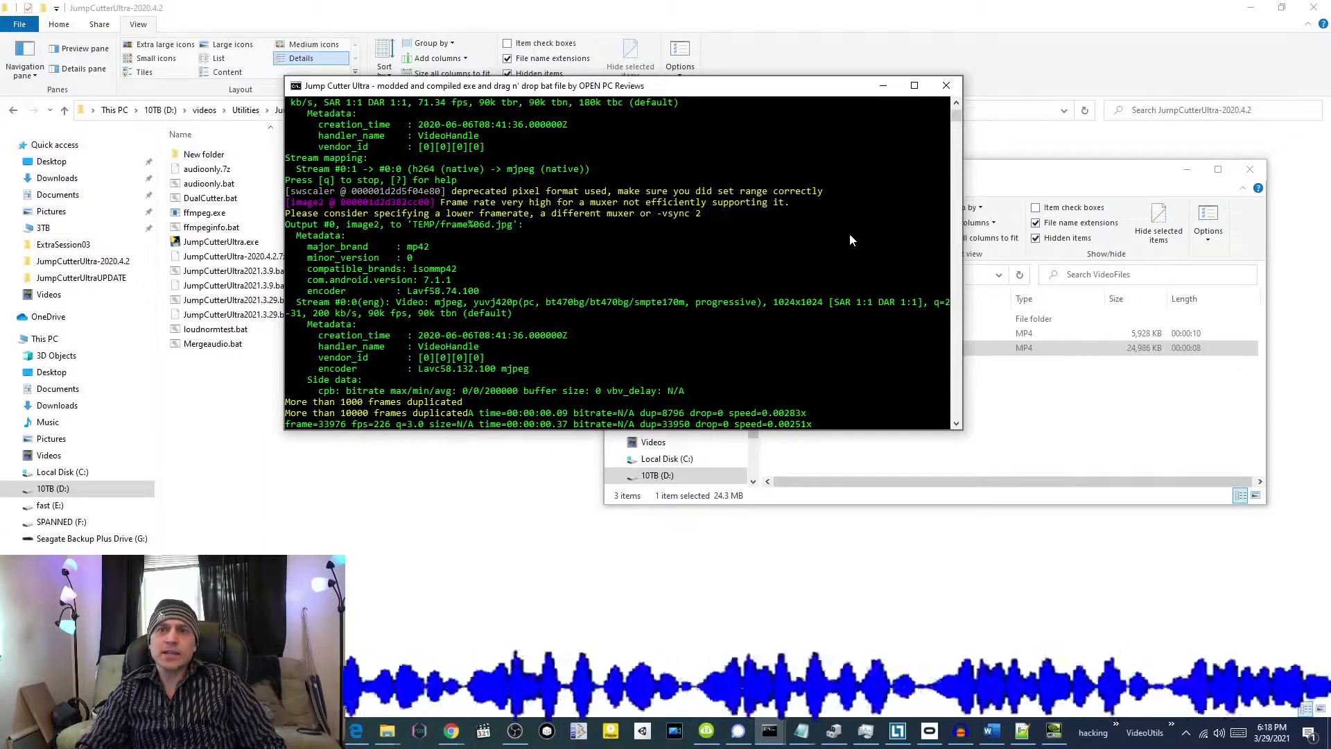
Stop the large-clip run and cut the large MP4 out of VideoFiles.
{"action": "left_click", "coordinate": [944, 87]}
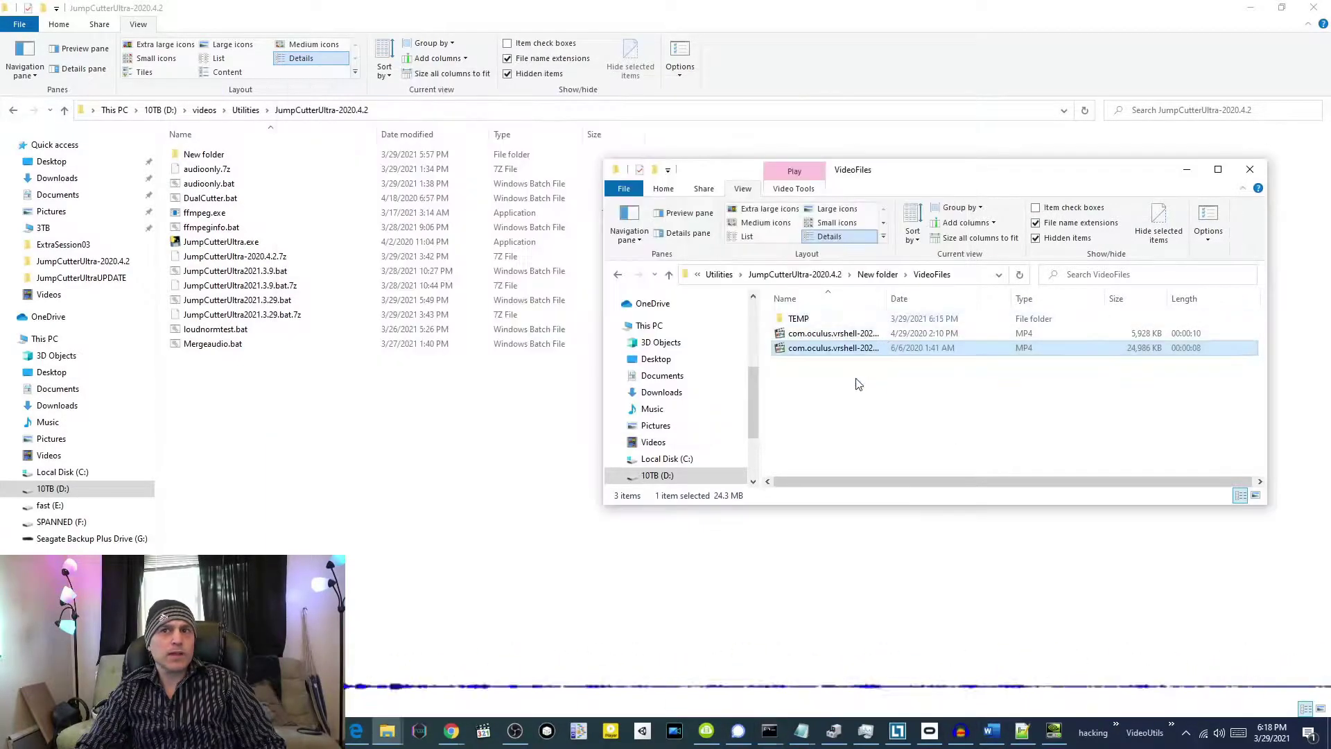
{"action": "right_click", "coordinate": [831, 348]}
{"action": "left_click", "coordinate": [866, 599]}
Trim the 10-second MP4 with default threshold and margin, then dismiss the finished console.
{"action": "left_click_drag", "start_coordinate": [797, 334], "coordinate": [442, 278]}
{"action": "key", "text": "Return"}
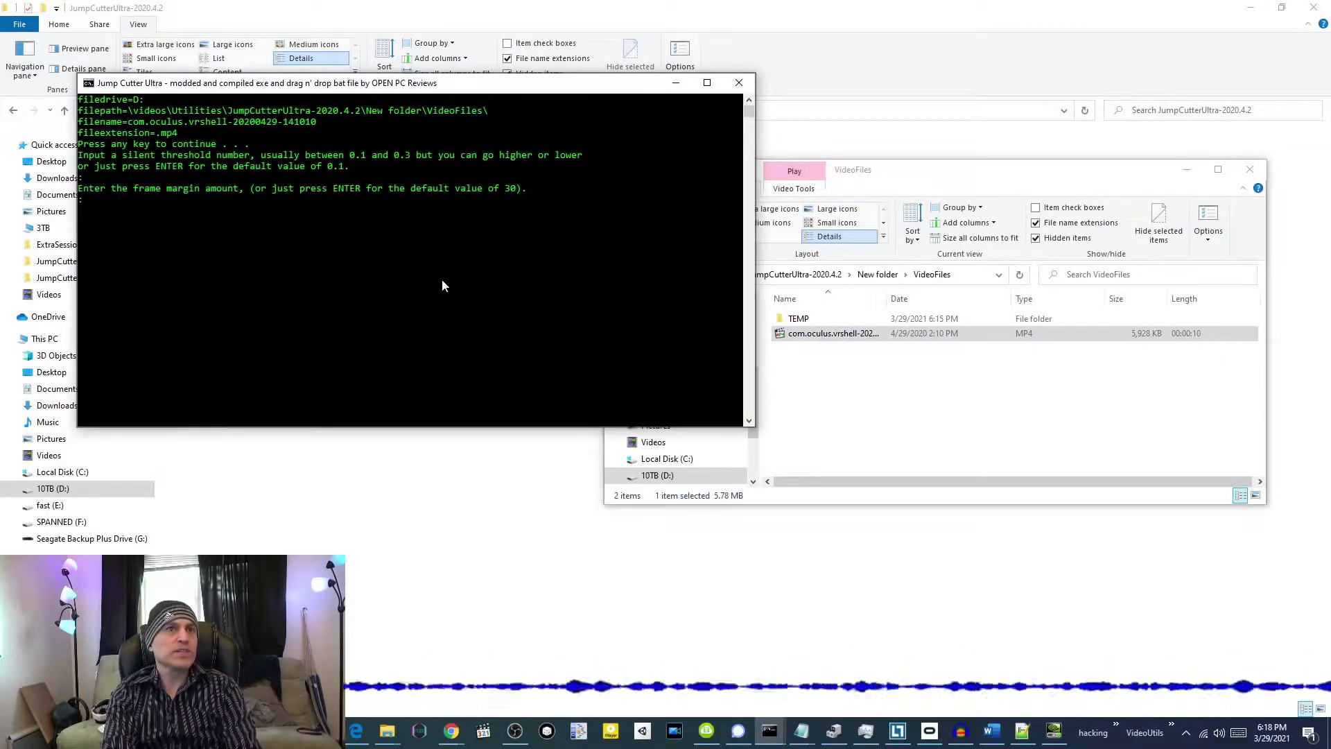
{"action": "key", "text": "Return"}
{"action": "key", "text": "Return"}
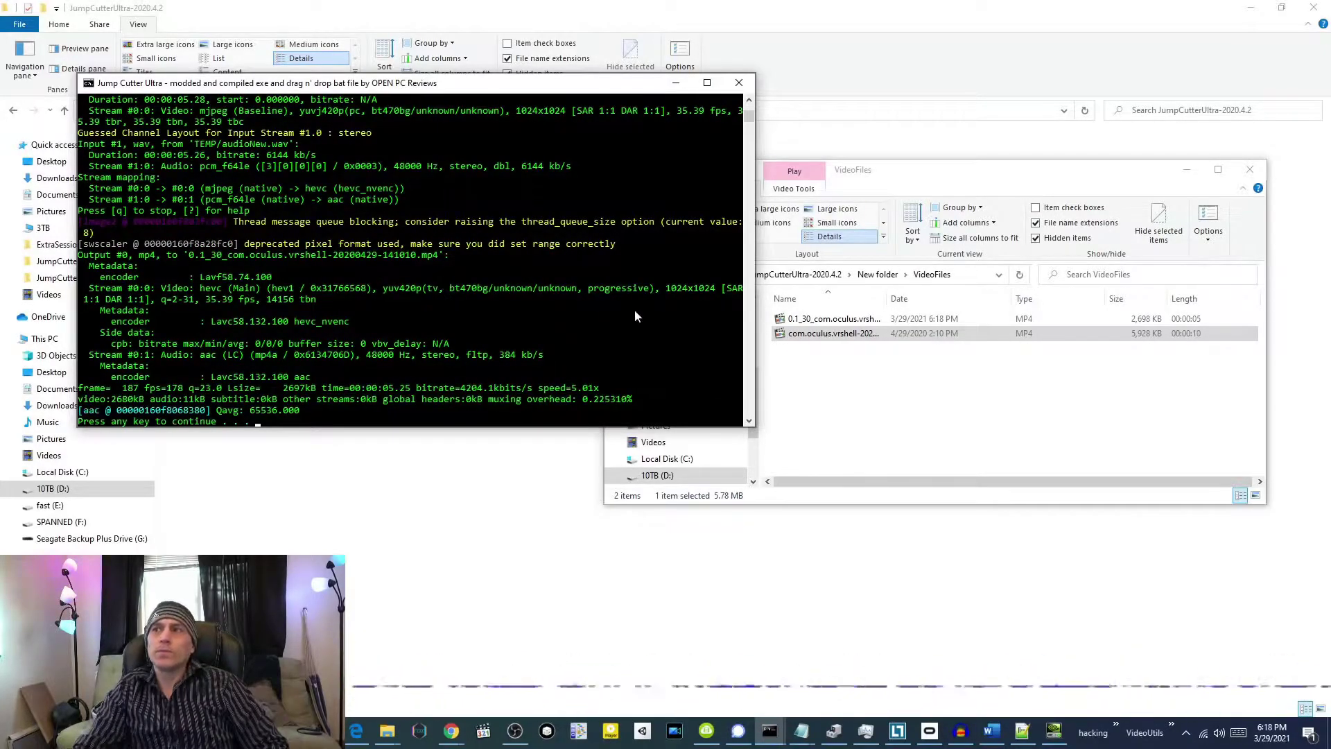
{"action": "left_click", "coordinate": [838, 335]}
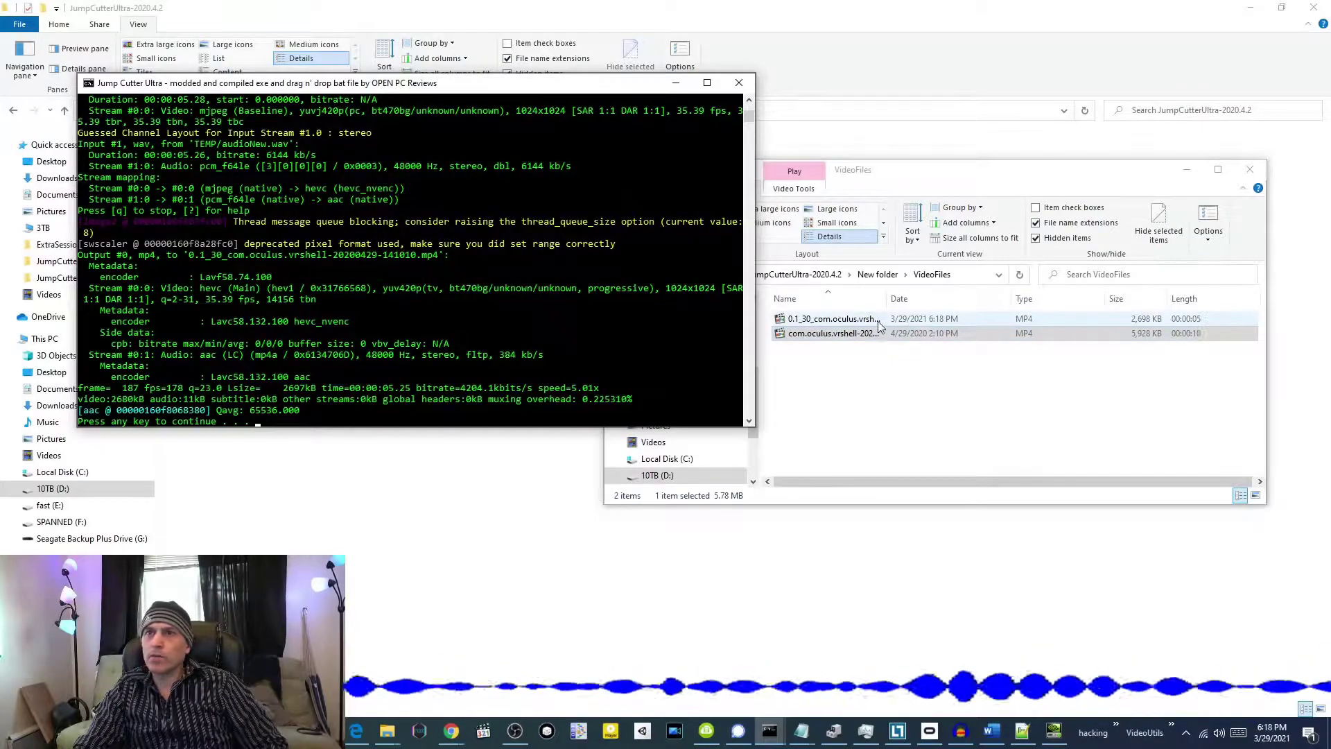
{"action": "left_click", "coordinate": [555, 324]}
{"action": "key", "text": "Return"}
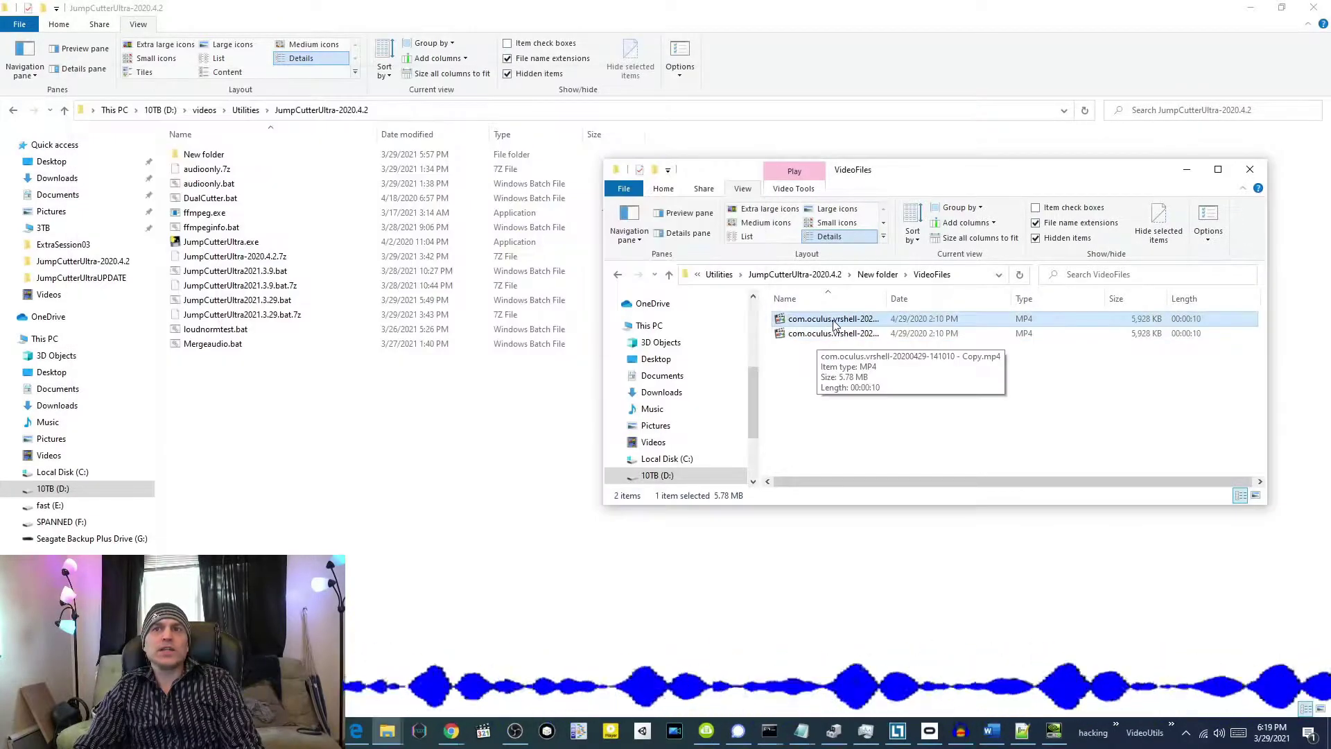
Run the script on the '- Copy' MP4 with silent threshold 0.7 and frame margin 1.
{"action": "double_click", "coordinate": [887, 300]}
{"action": "left_click_drag", "start_coordinate": [850, 321], "coordinate": [236, 294]}
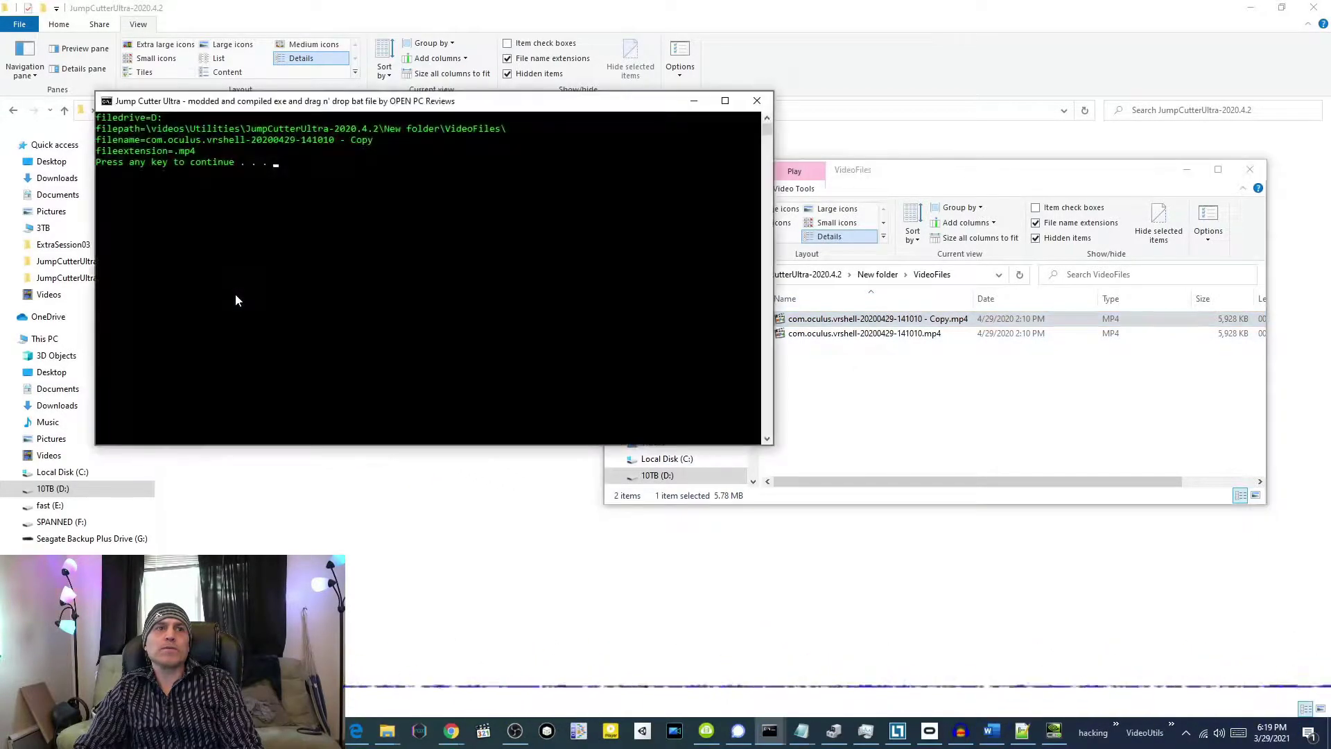
{"action": "left_click_drag", "start_coordinate": [256, 101], "coordinate": [487, 154]}
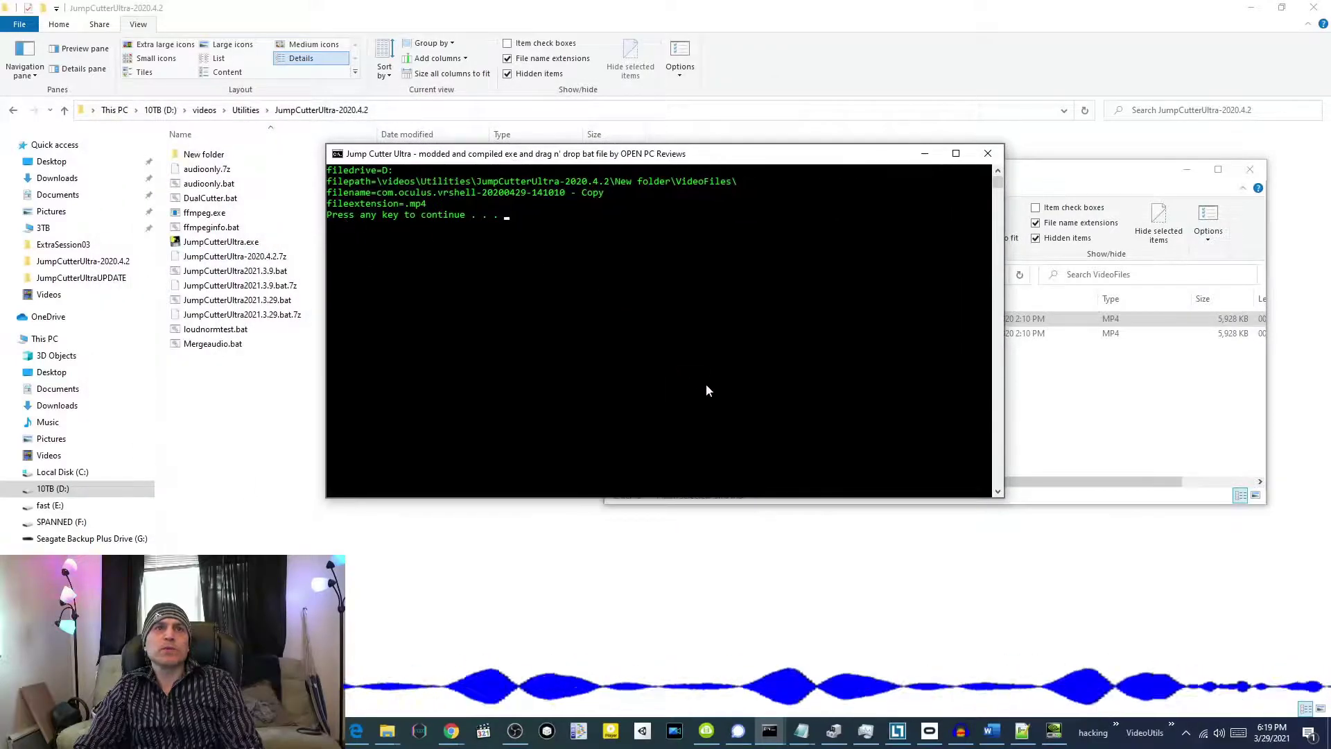
{"action": "key", "text": "Return"}
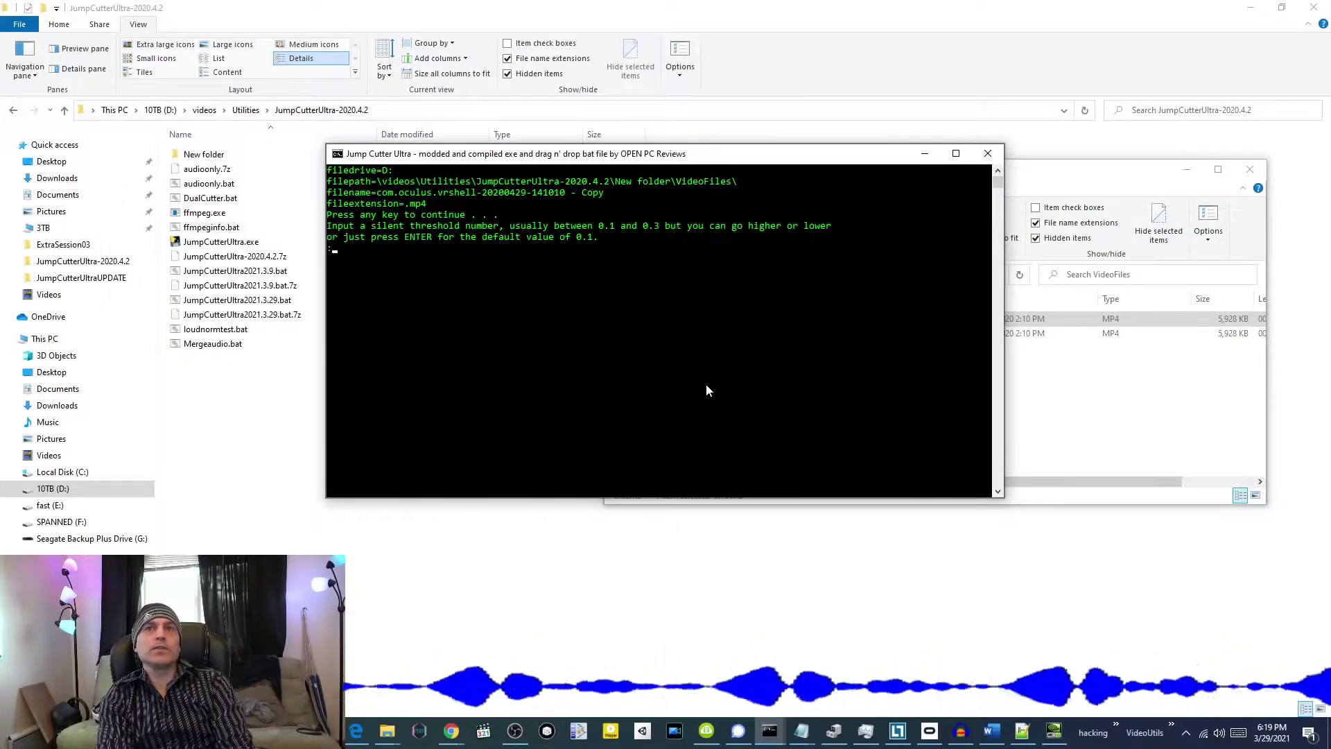
{"action": "type", "text": "0.7"}
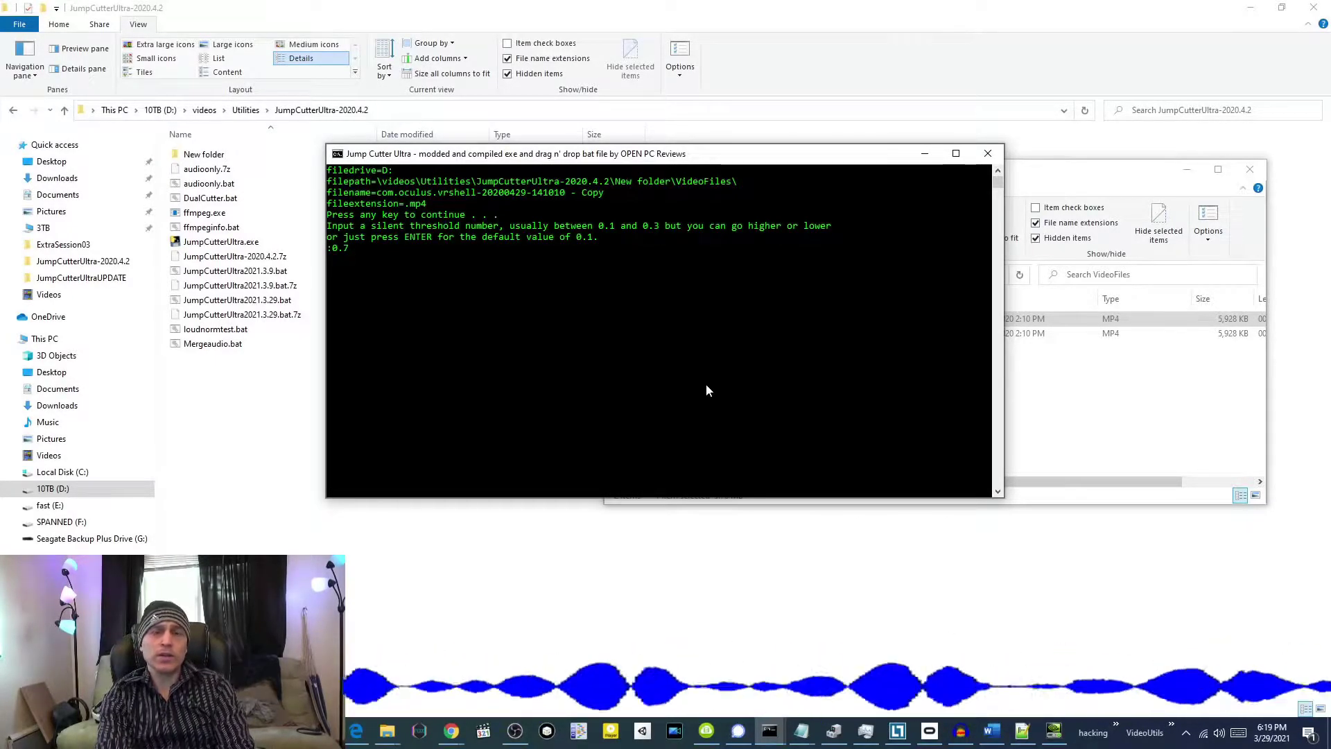
{"action": "key", "text": "Return"}
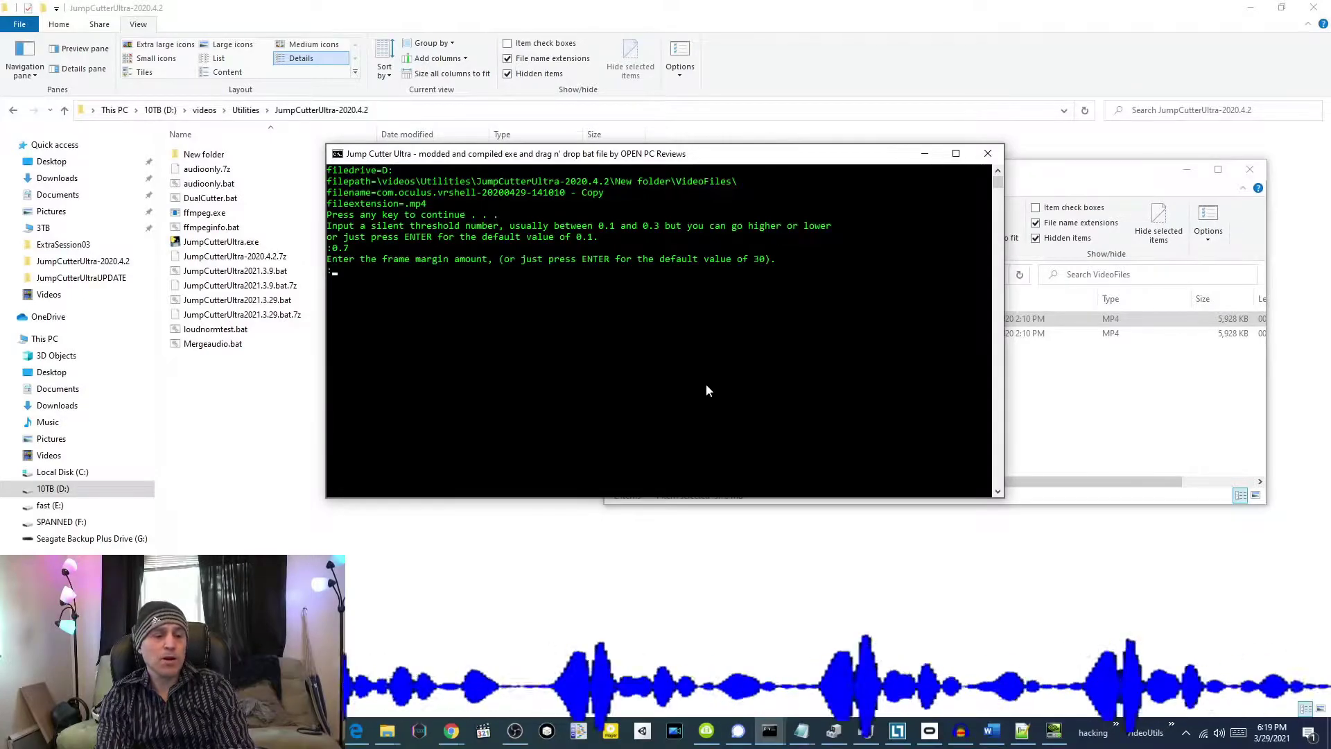
{"action": "type", "text": "1"}
{"action": "key", "text": "Return"}
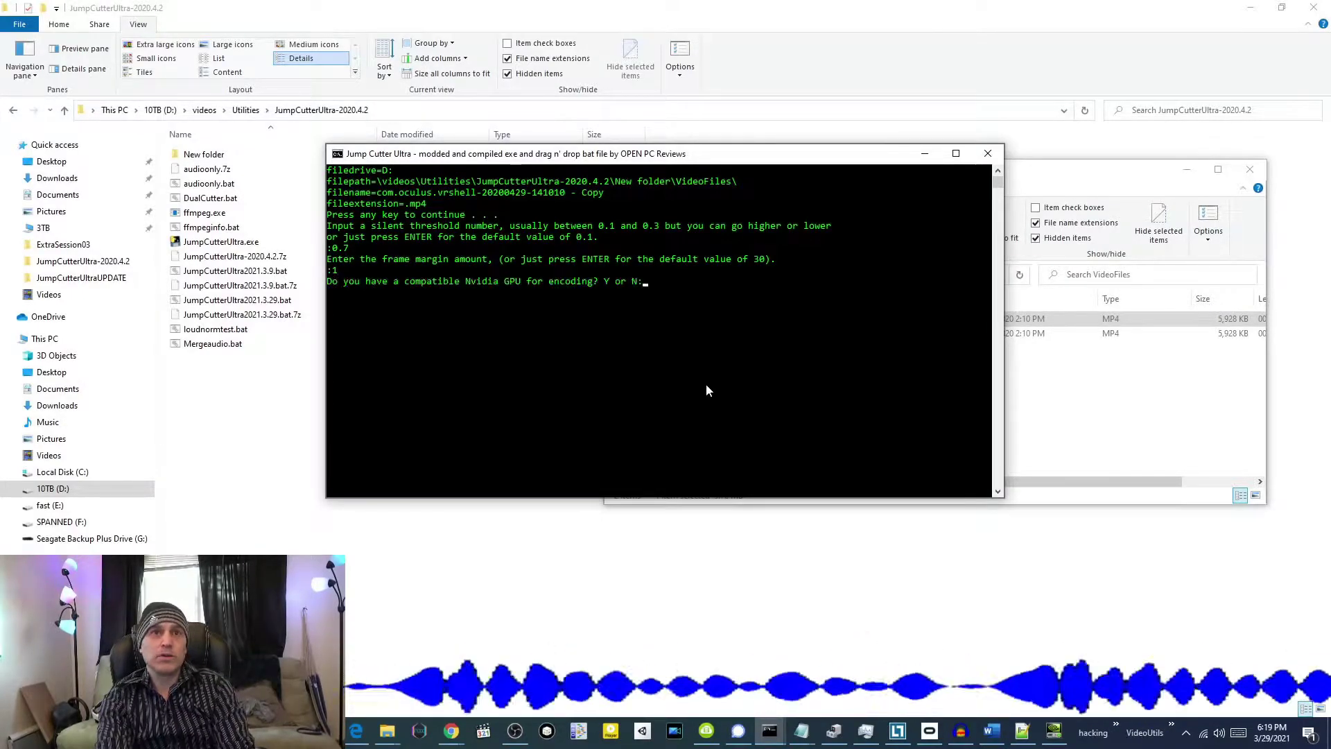
Choose Nvidia GPU encoding, audio-only mode and MP3 output, then start processing.
{"action": "type", "text": "y"}
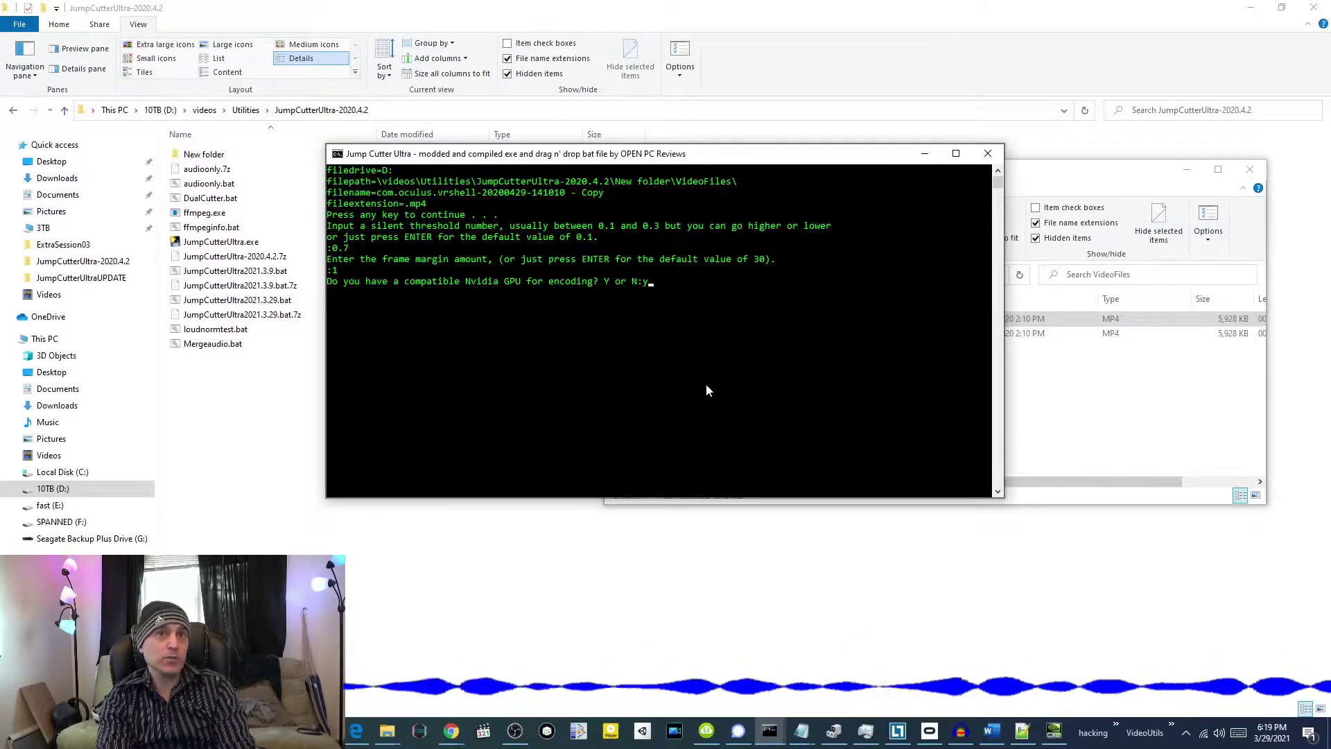
{"action": "key", "text": "Return"}
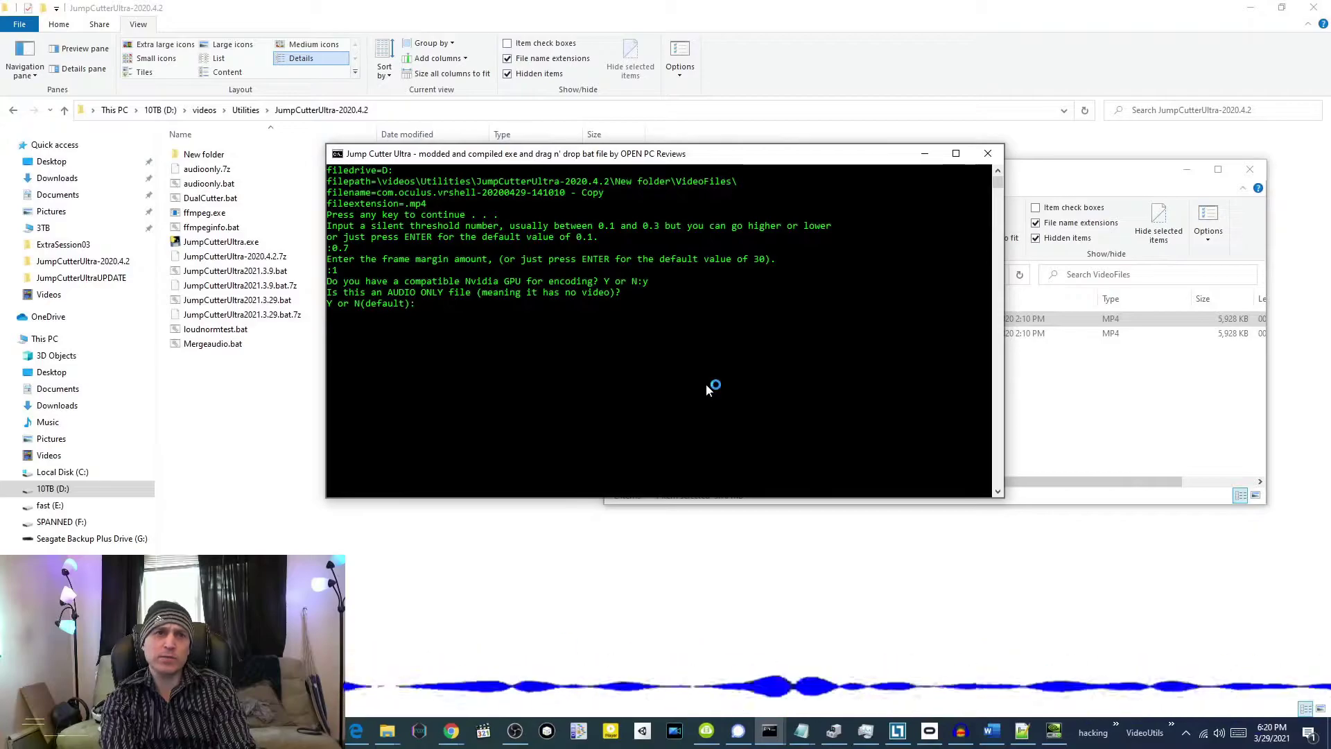
{"action": "type", "text": "y"}
{"action": "key", "text": "Return"}
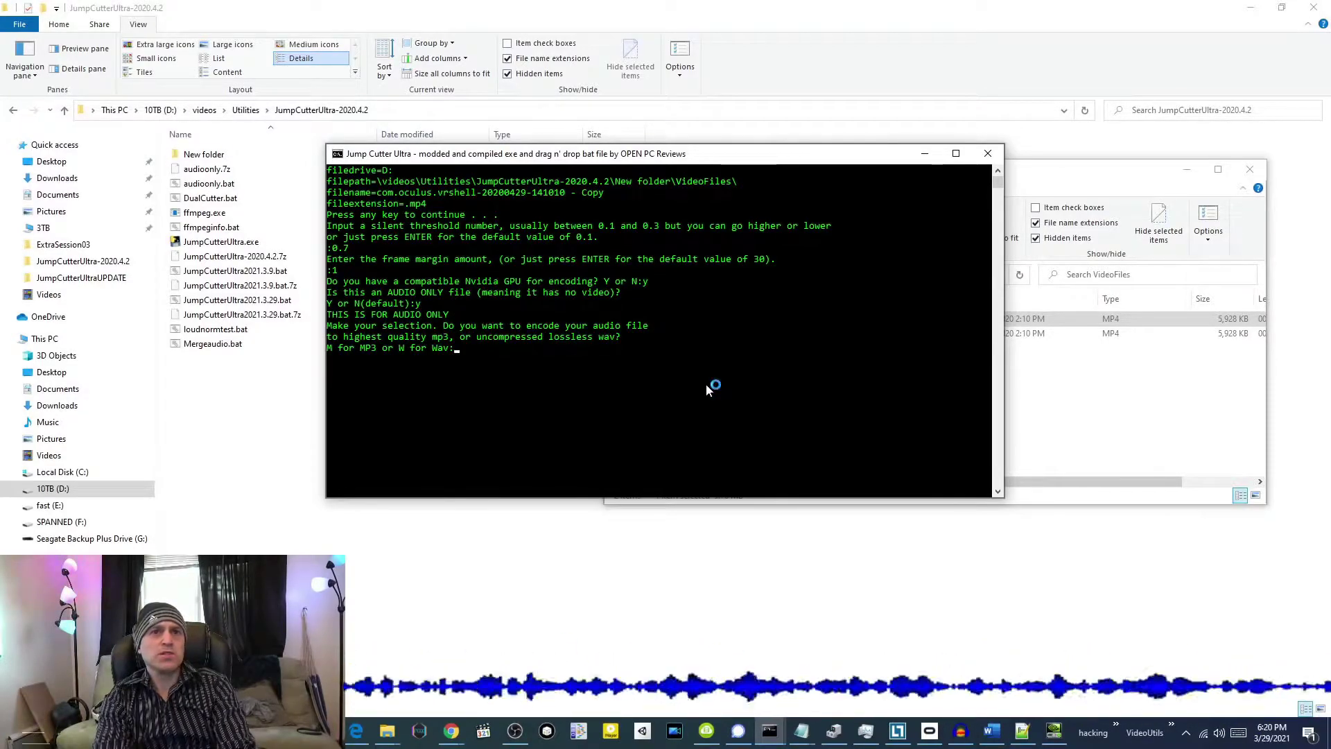
{"action": "type", "text": "m"}
{"action": "key", "text": "Return"}
{"action": "type", "text": "y"}
{"action": "key", "text": "Return"}
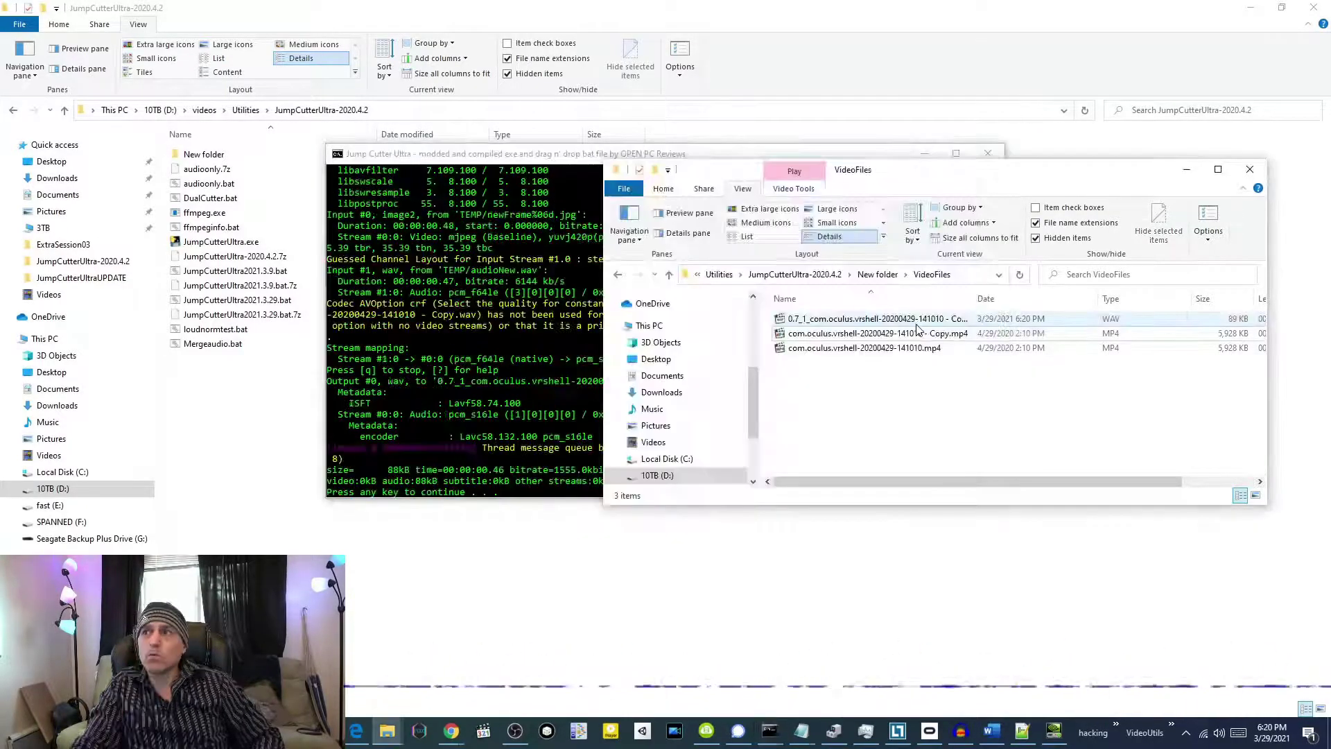
Play the 0.7_1_ WAV output in MPC-HC, then close the player and console.
{"action": "double_click", "coordinate": [917, 328]}
{"action": "right_click", "coordinate": [683, 326]}
{"action": "left_click", "coordinate": [700, 659]}
{"action": "left_click", "coordinate": [763, 490]}
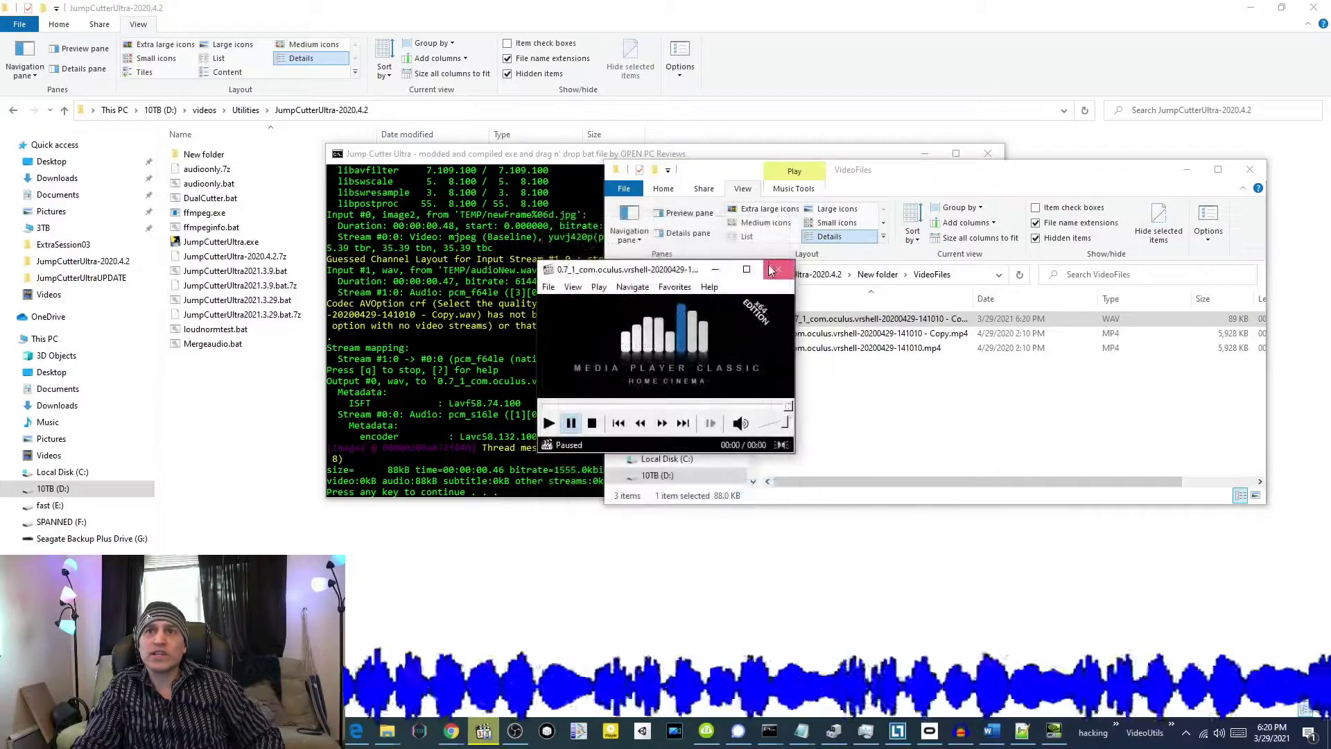
{"action": "left_click", "coordinate": [775, 269]}
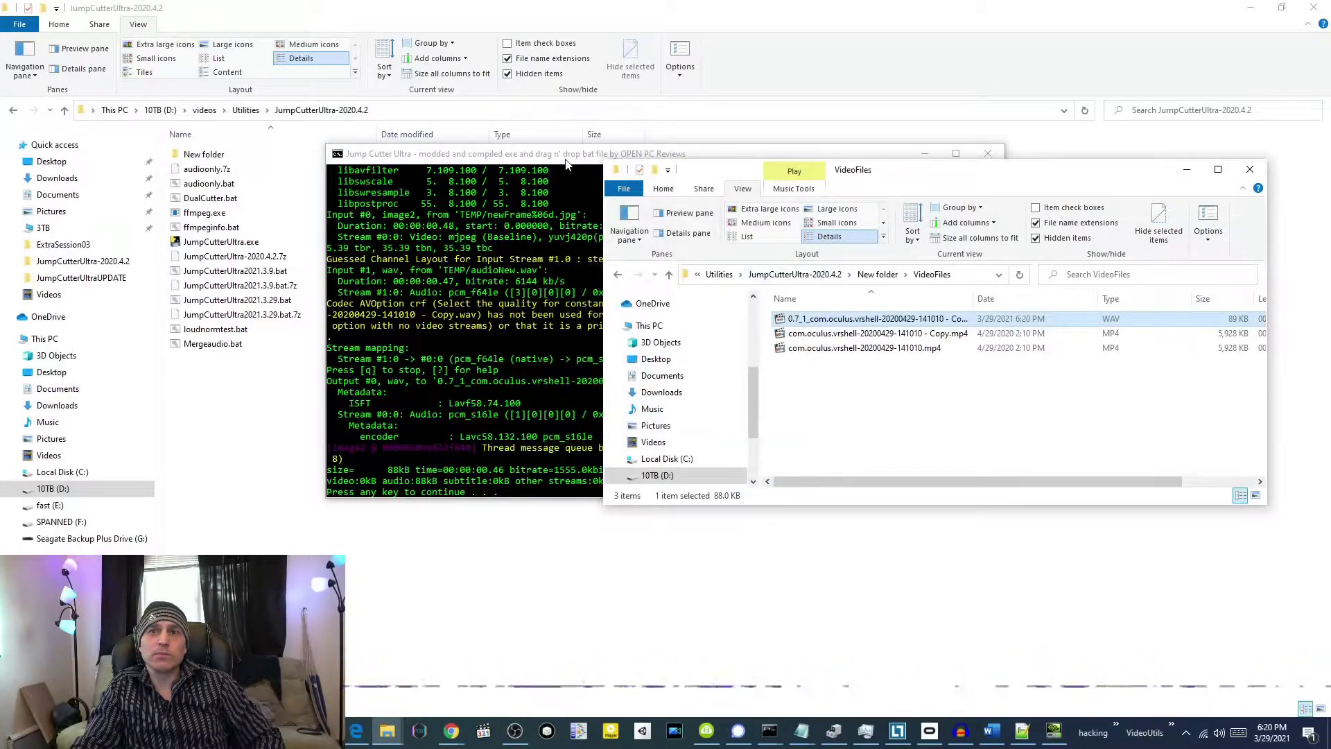
{"action": "left_click", "coordinate": [566, 163]}
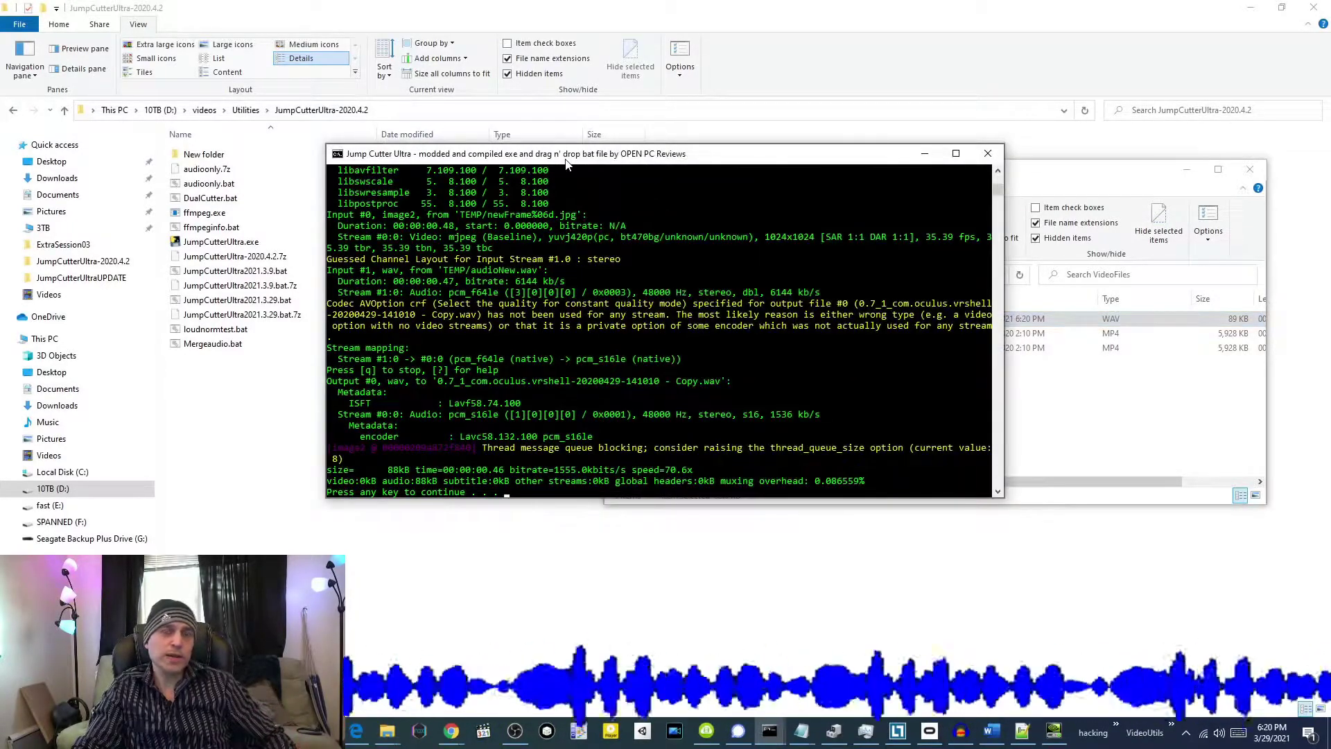
{"action": "key", "text": "Return"}
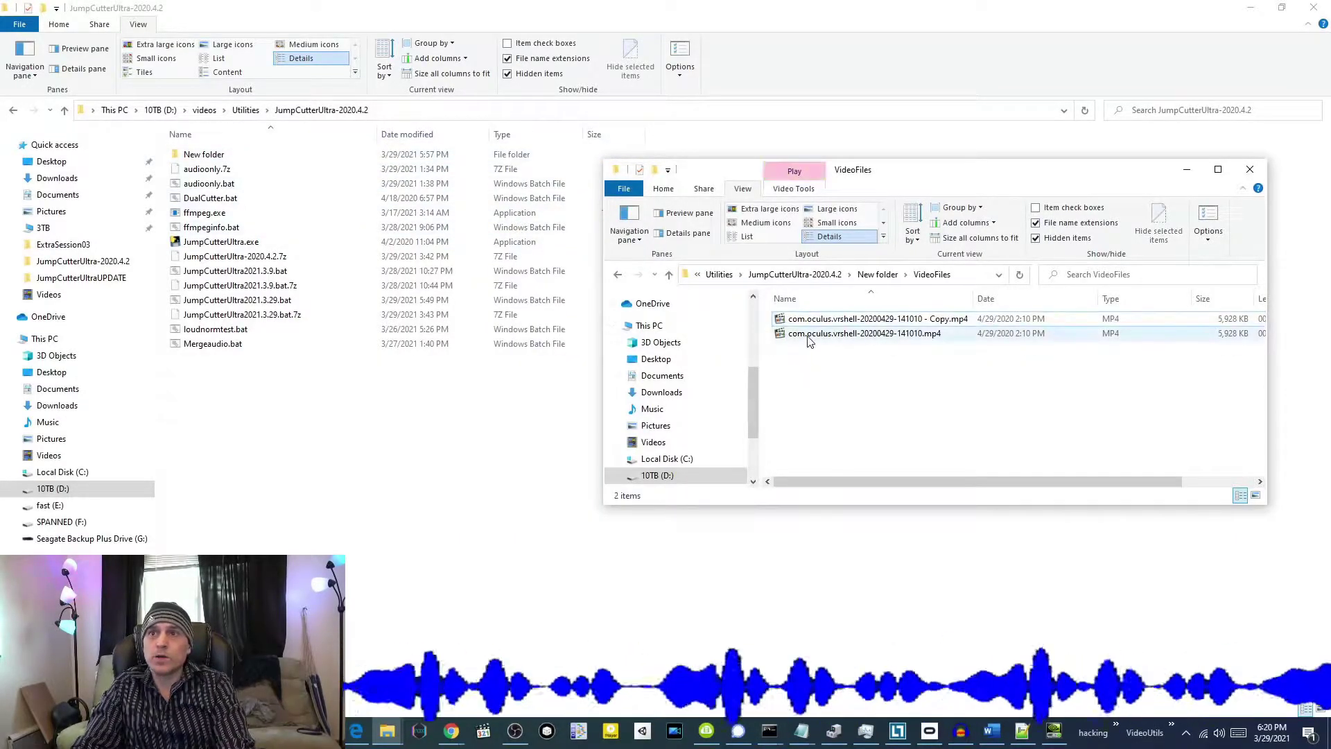
Drop the MP4 onto the script and enter threshold 0.7 and frame margin 1.
{"action": "left_click_drag", "start_coordinate": [796, 335], "coordinate": [276, 327]}
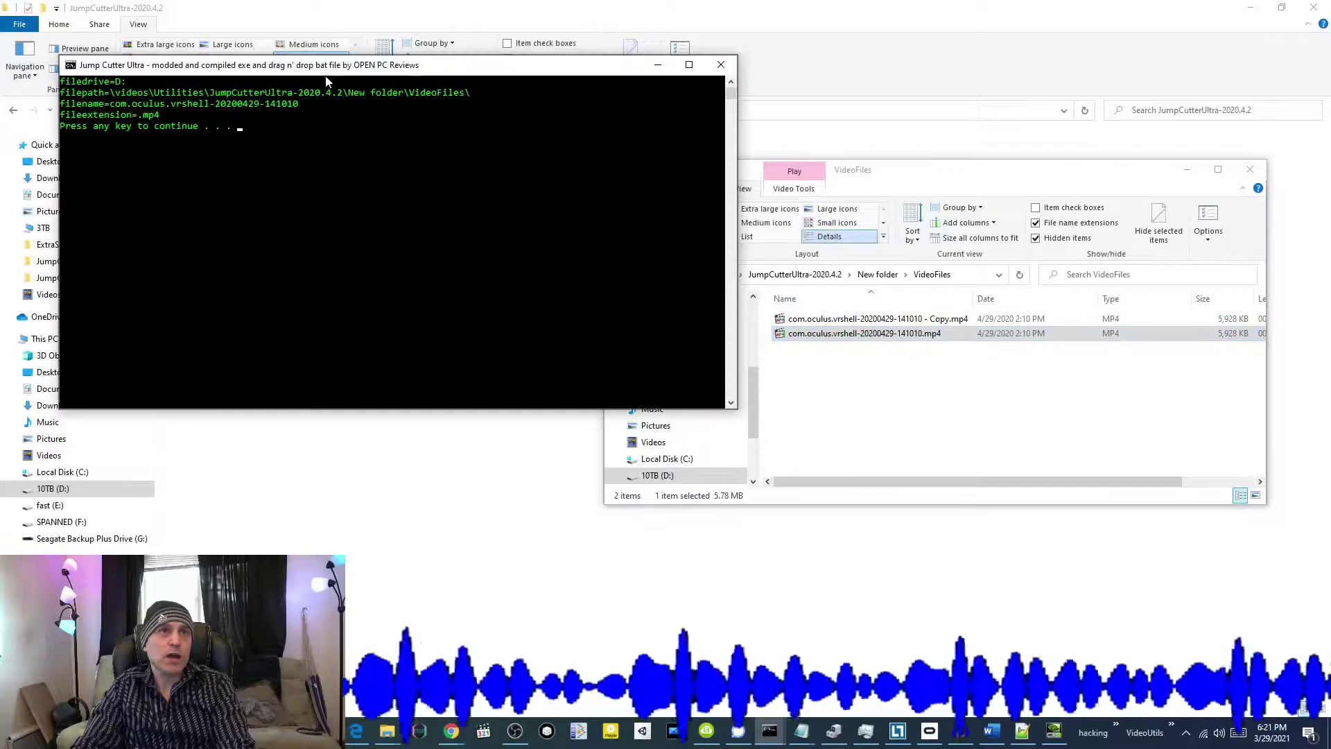
{"action": "left_click_drag", "start_coordinate": [328, 75], "coordinate": [584, 216]}
{"action": "key", "text": "Return"}
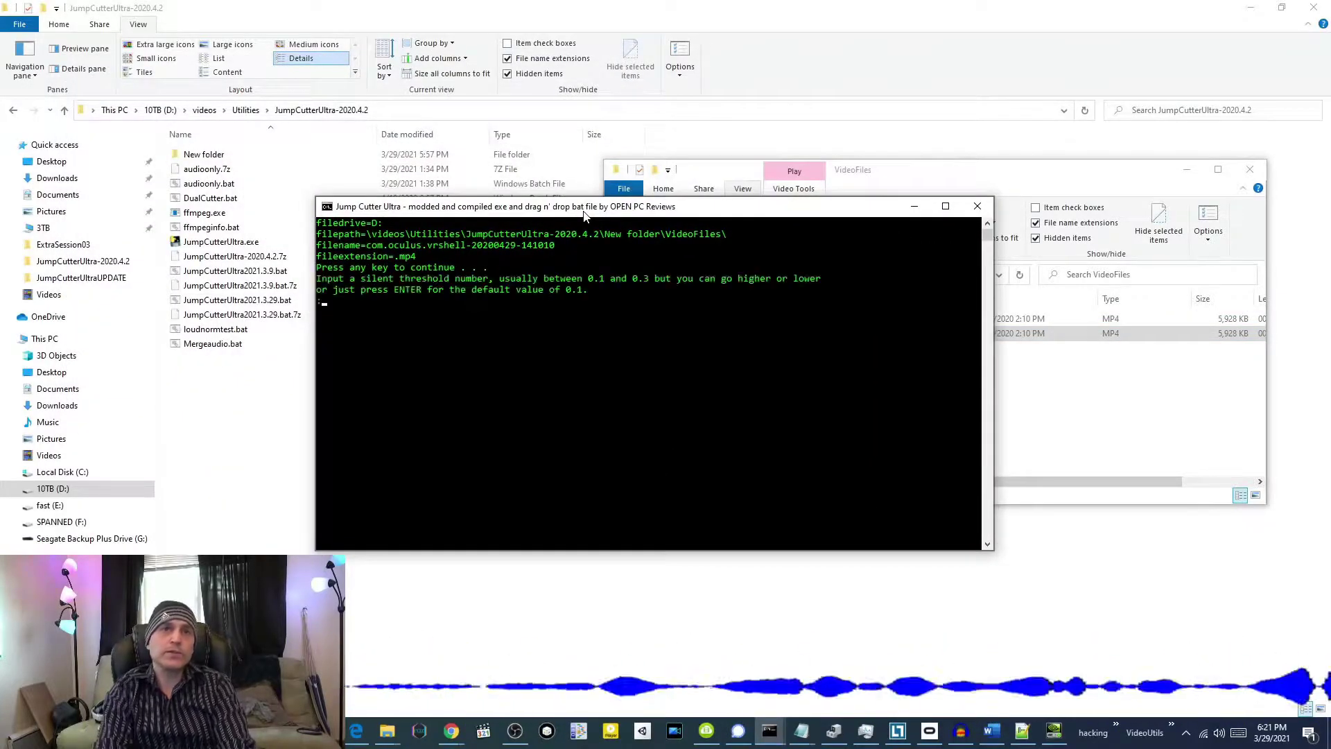
{"action": "type", "text": "0.7"}
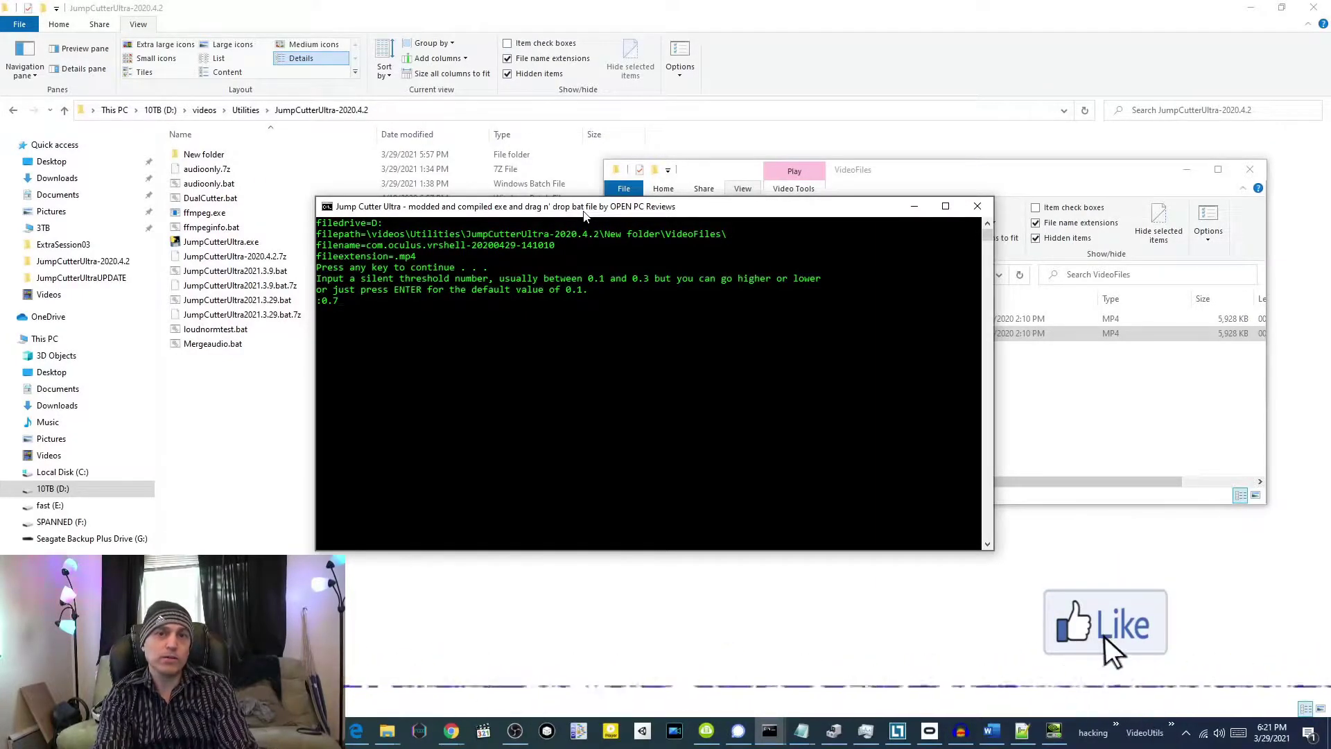
{"action": "key", "text": "Return"}
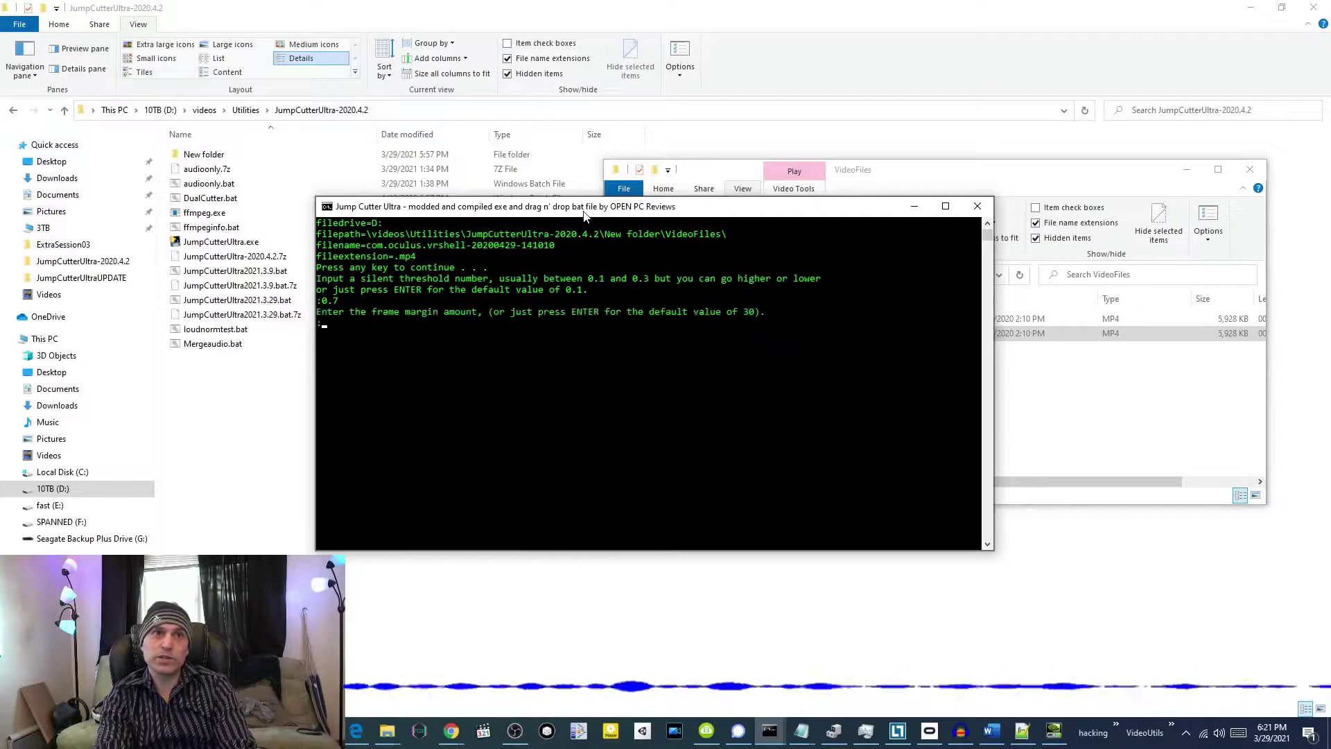
{"action": "type", "text": "1"}
{"action": "key", "text": "Return"}
Enable Nvidia GPU, mark the file as having video, and process every .mp4 in the folder.
{"action": "type", "text": "y"}
{"action": "key", "text": "Return"}
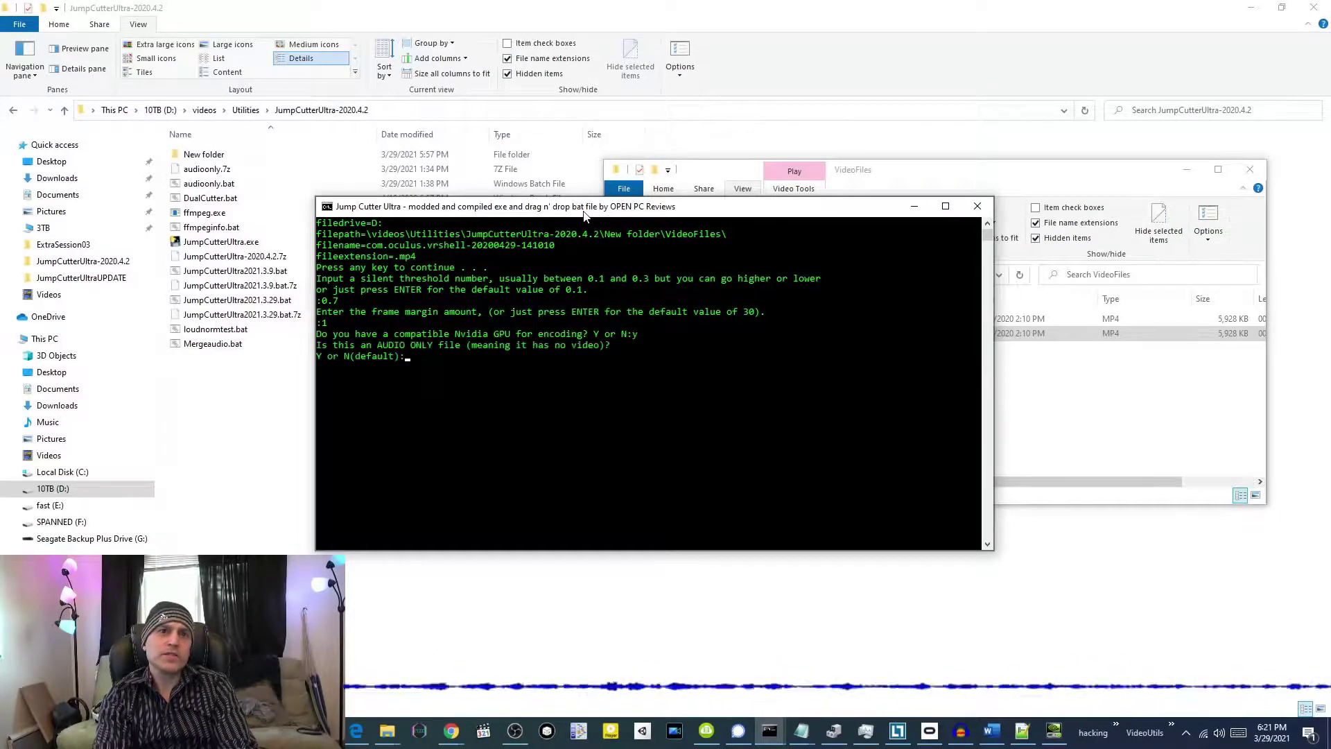
{"action": "type", "text": "n"}
{"action": "key", "text": "Return"}
{"action": "type", "text": "y"}
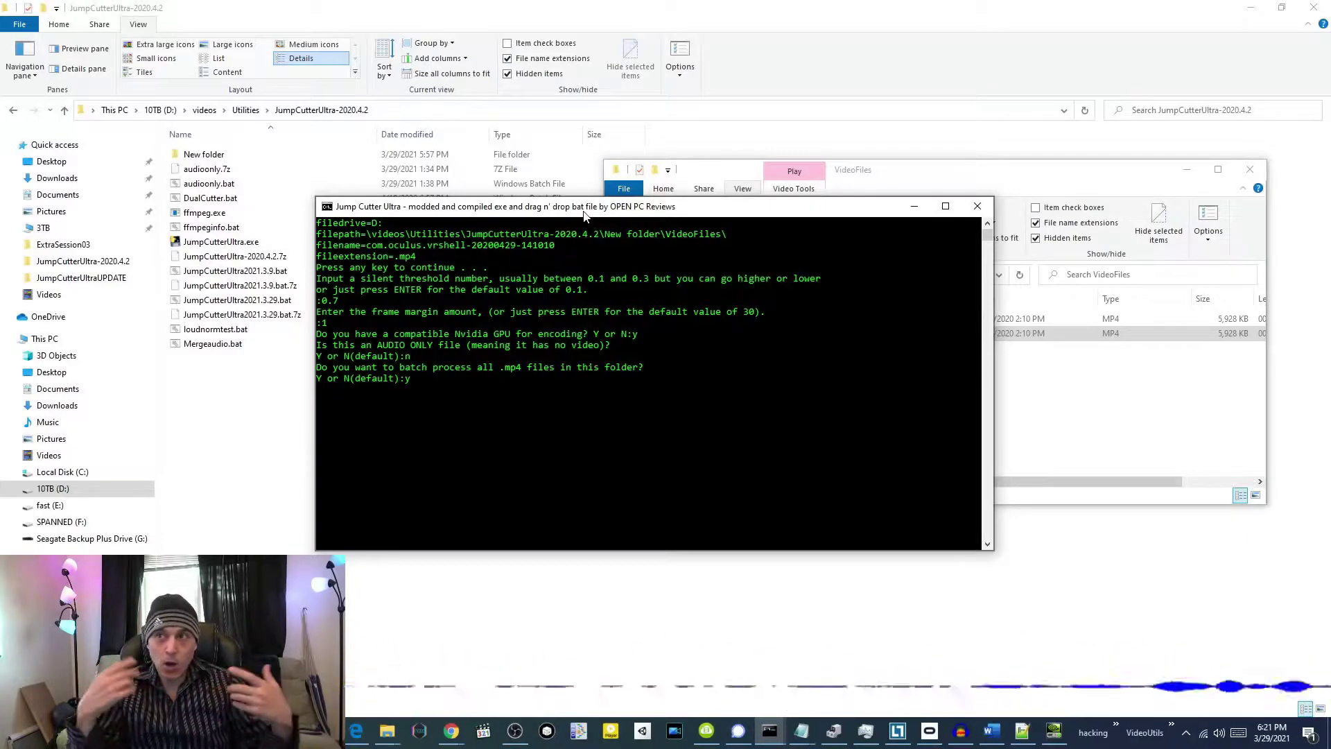
{"action": "key", "text": "Return"}
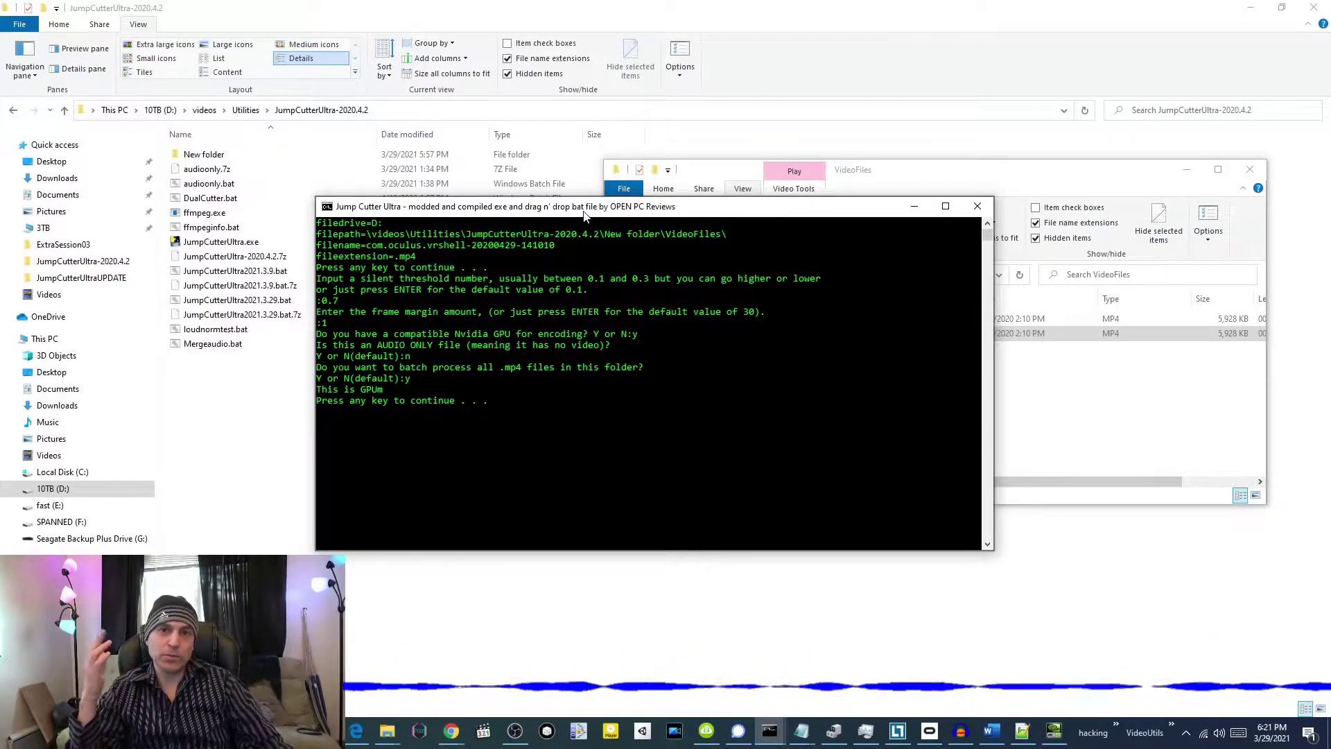
{"action": "key", "text": "Return"}
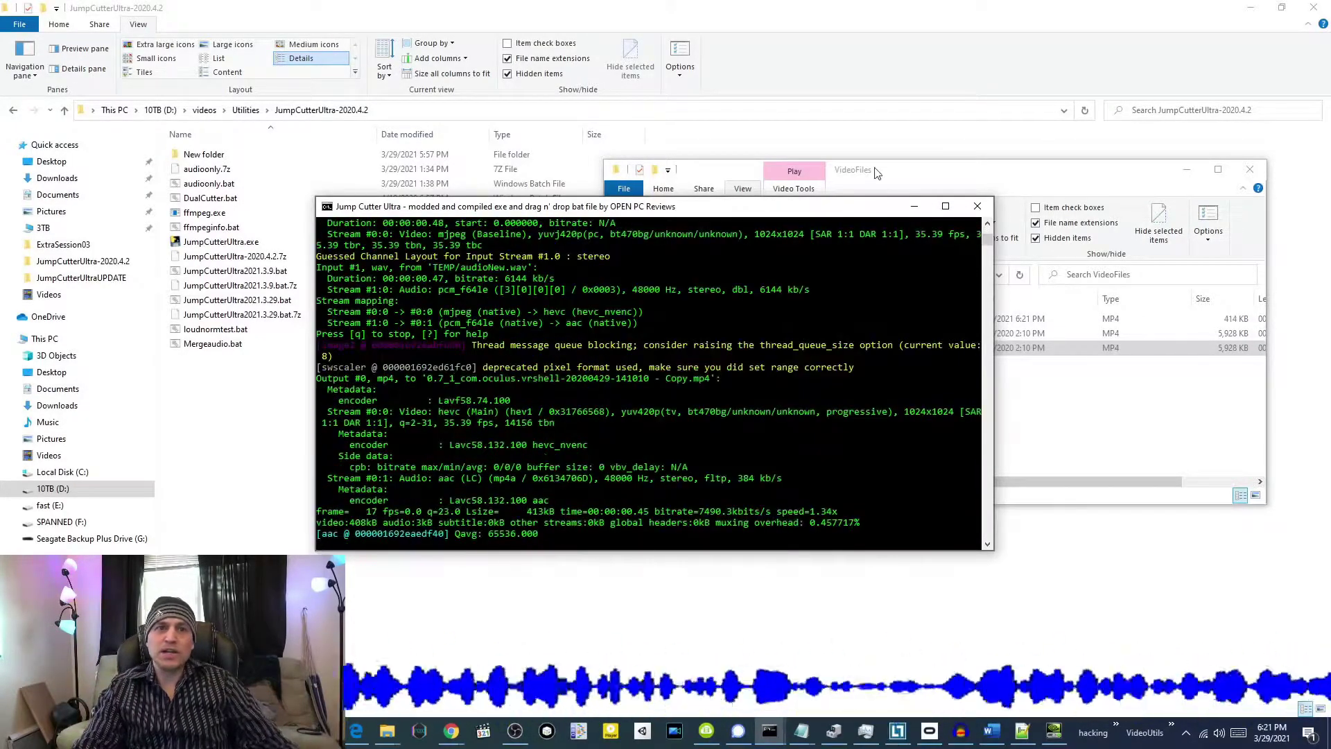
Watch the two 414 KB 0.7_1_ MP4 outputs appear in VideoFiles, then close the console.
{"action": "left_click", "coordinate": [875, 172]}
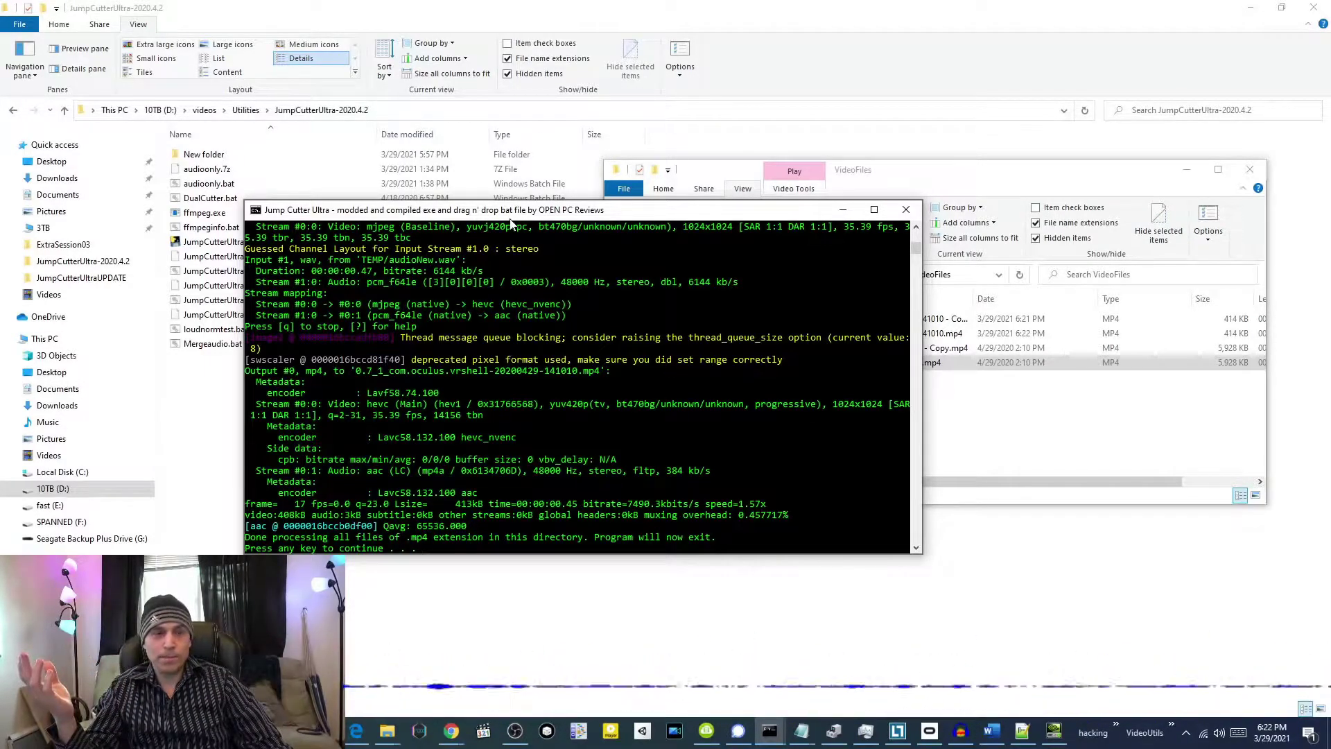
{"action": "key", "text": "Return"}
{"action": "mouse_move", "coordinate": [1053, 485]}
{"action": "left_mouse_down"}
{"action": "mouse_move", "coordinate": [1106, 489]}
{"action": "mouse_move", "coordinate": [1059, 489]}
{"action": "left_mouse_up"}
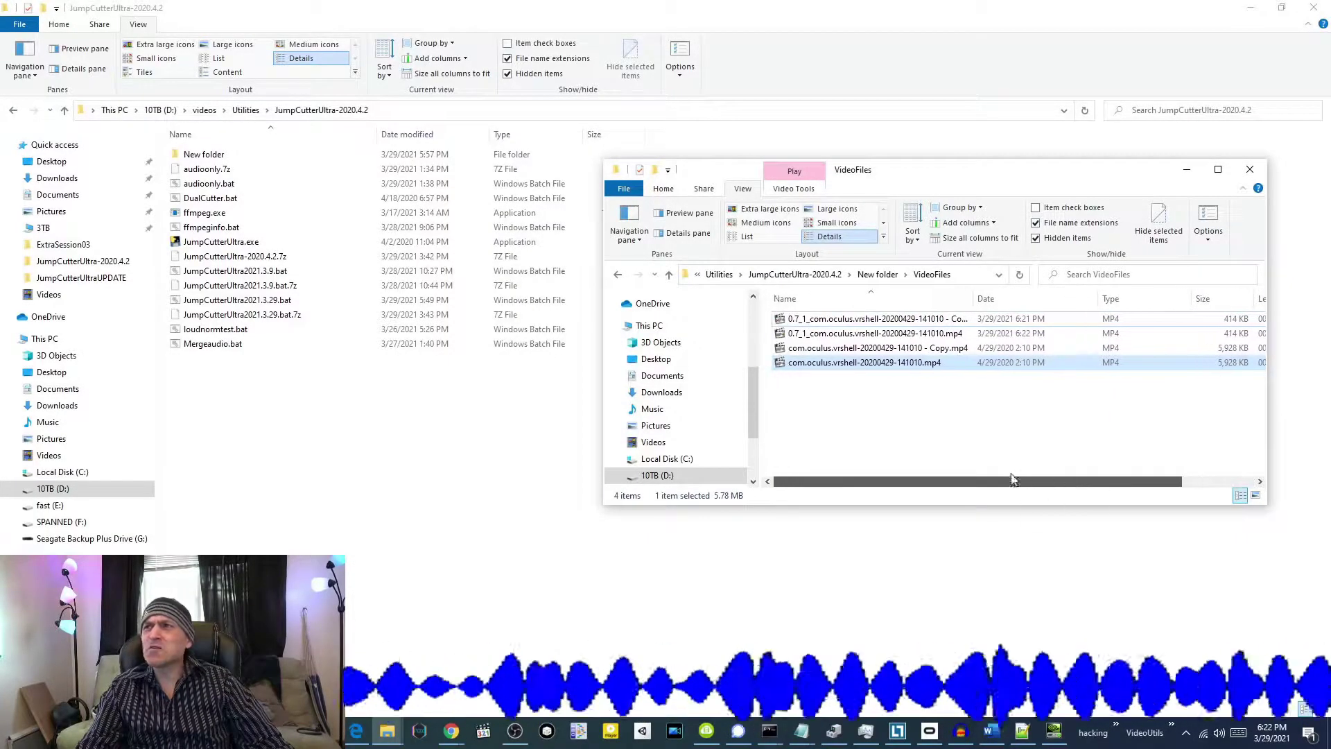
{"action": "double_click", "coordinate": [920, 320]}
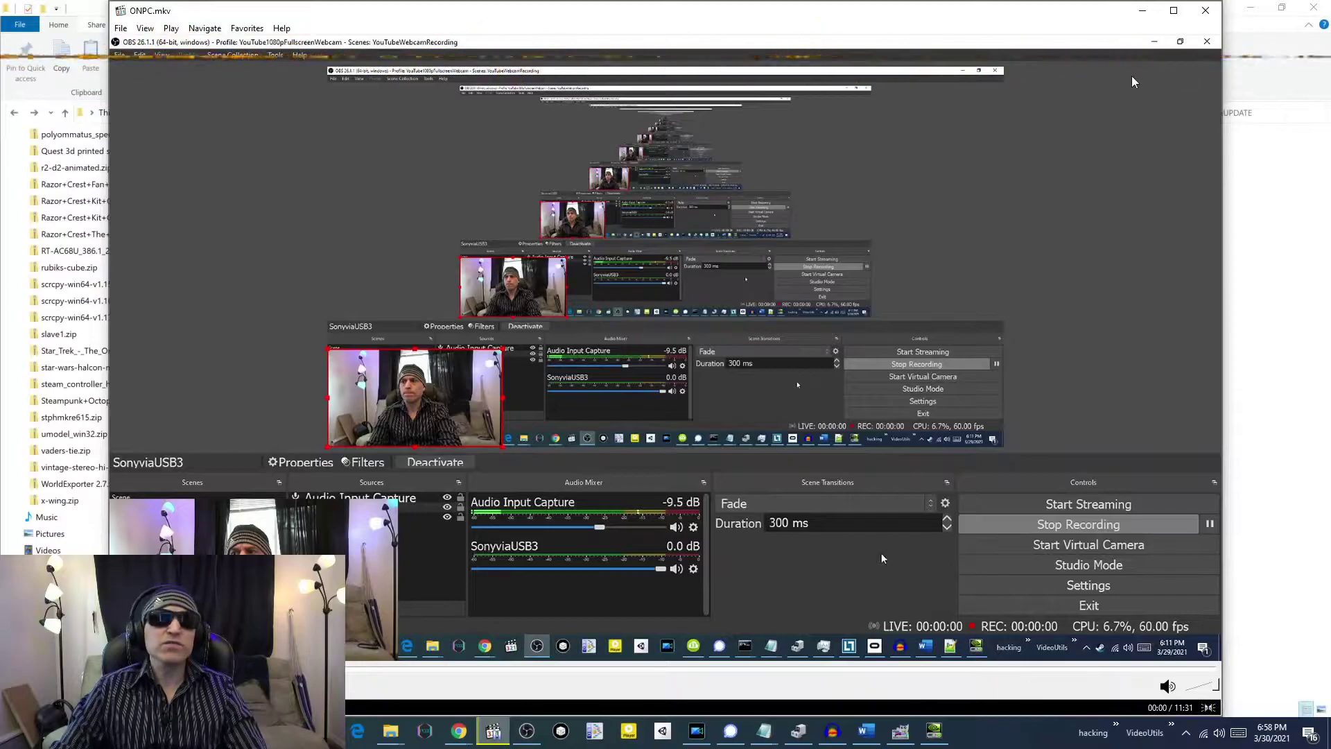
Close the 11:31 ONPC.mkv, then play and close its 5:20 trimmed cut 0.1_10_ONPC2nd.mp4.
{"action": "left_click", "coordinate": [1207, 11]}
{"action": "double_click", "coordinate": [220, 184]}
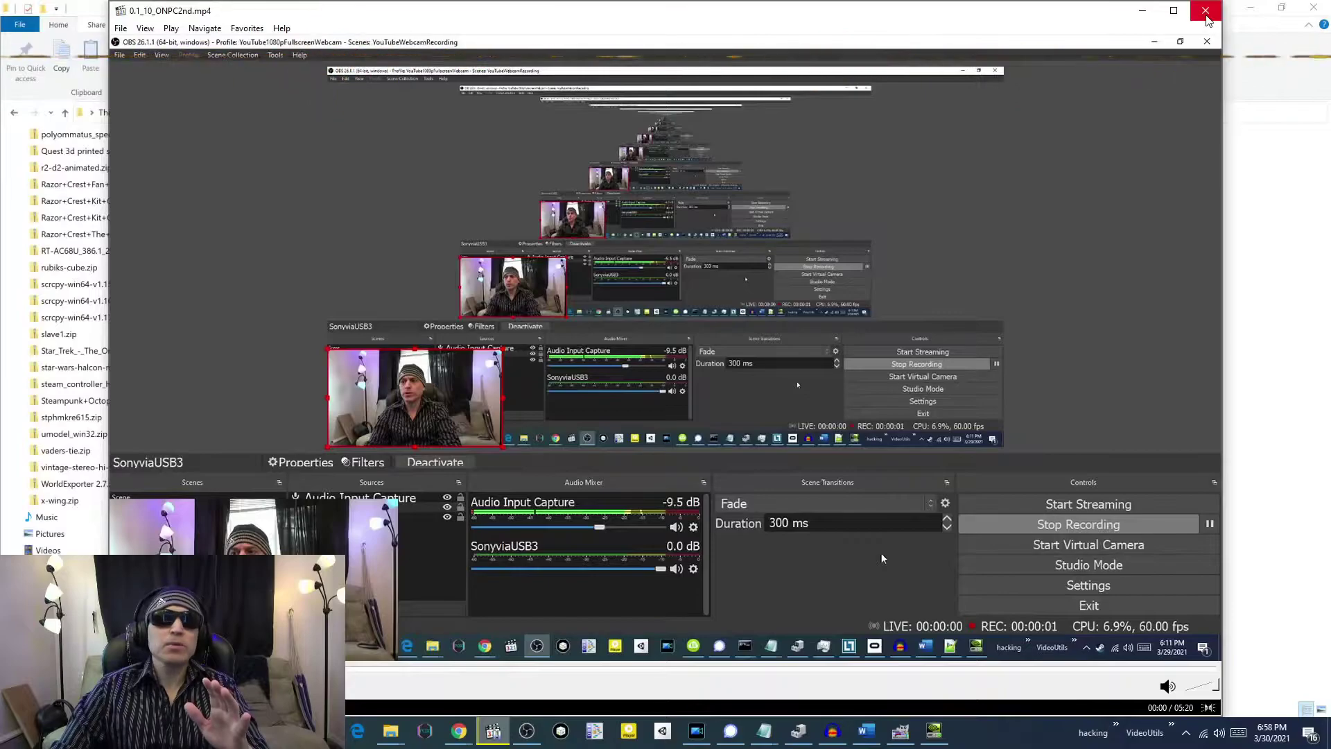
{"action": "left_click", "coordinate": [1206, 10]}
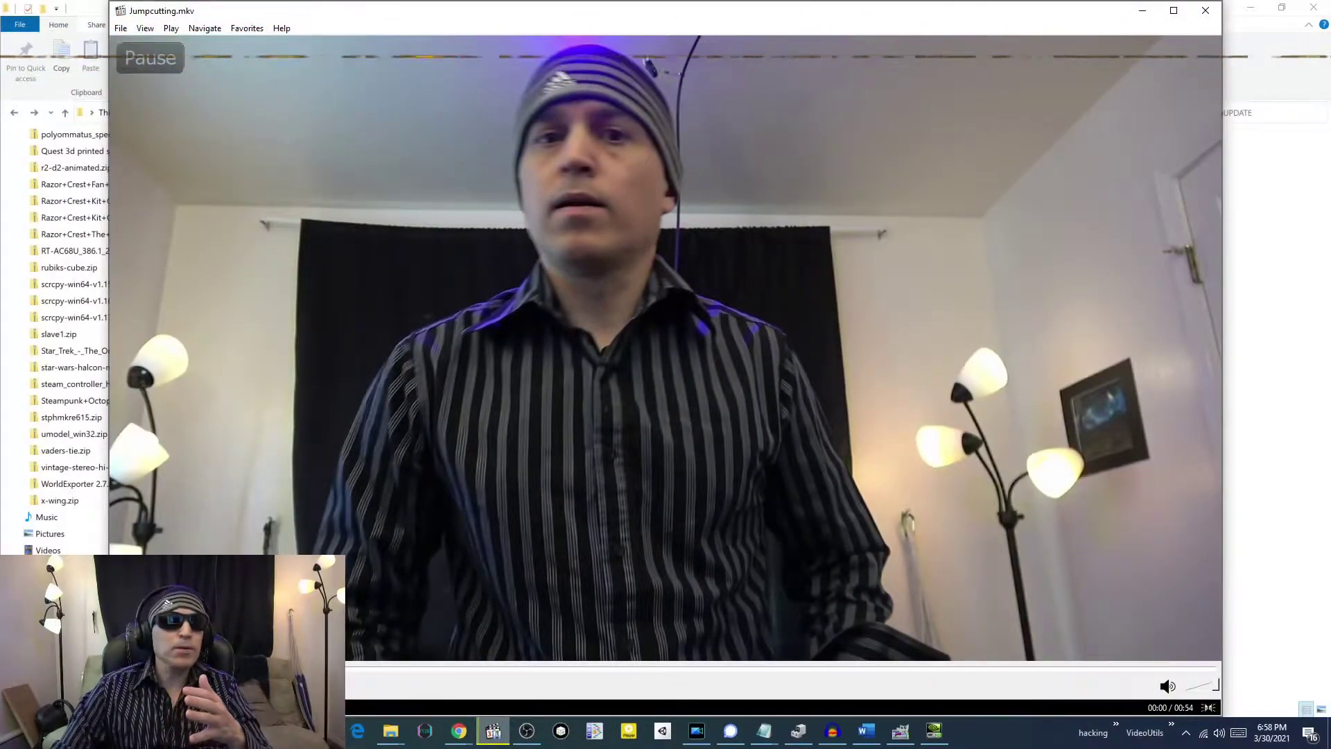
Skim Jumpcutting.mkv ahead to 00:13 and 00:17, then close the player.
{"action": "key", "text": "Right"}
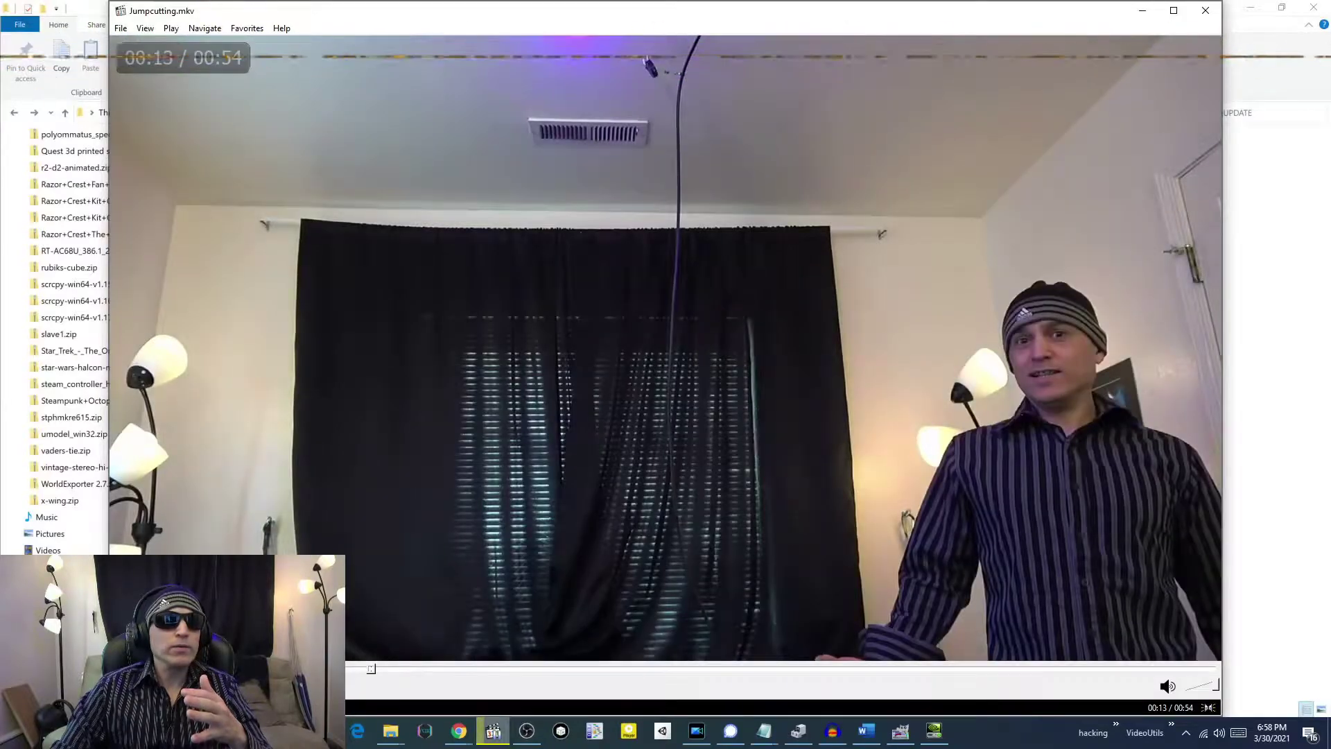
{"action": "left_click", "coordinate": [466, 671]}
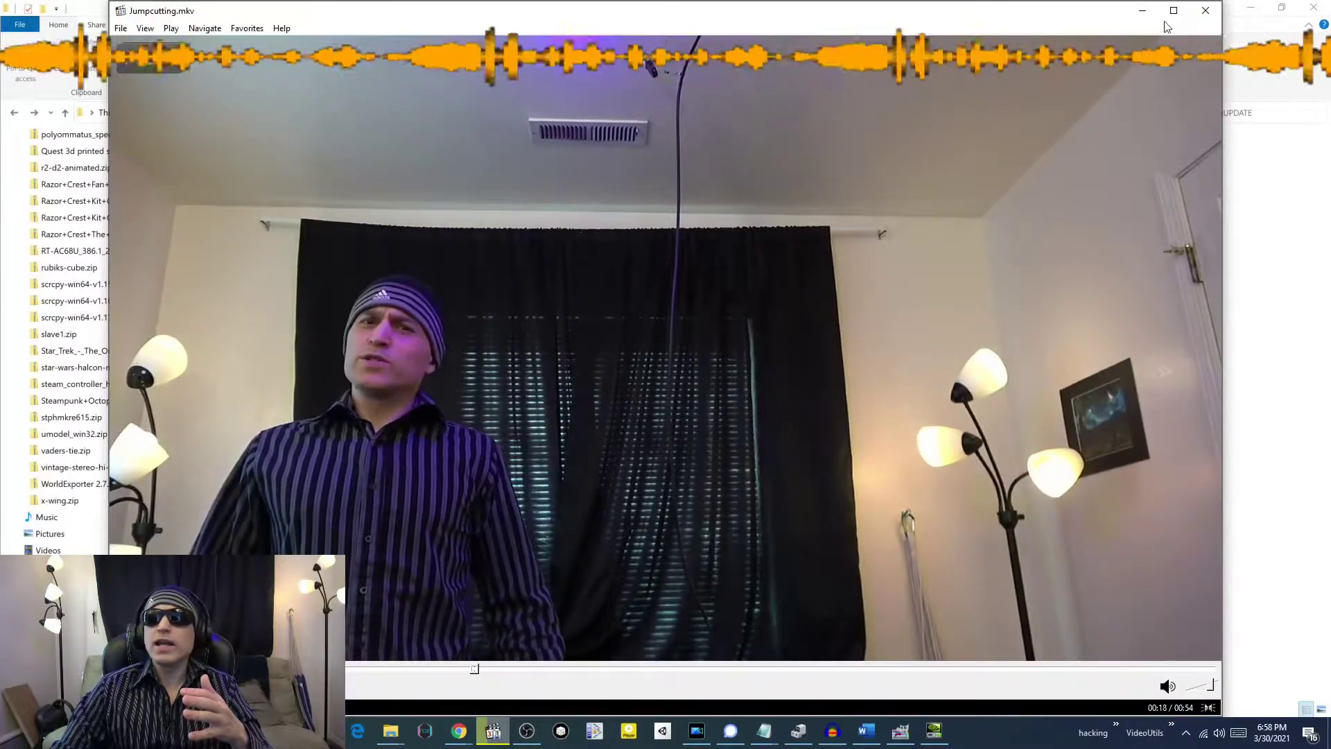
{"action": "left_click", "coordinate": [1195, 17]}
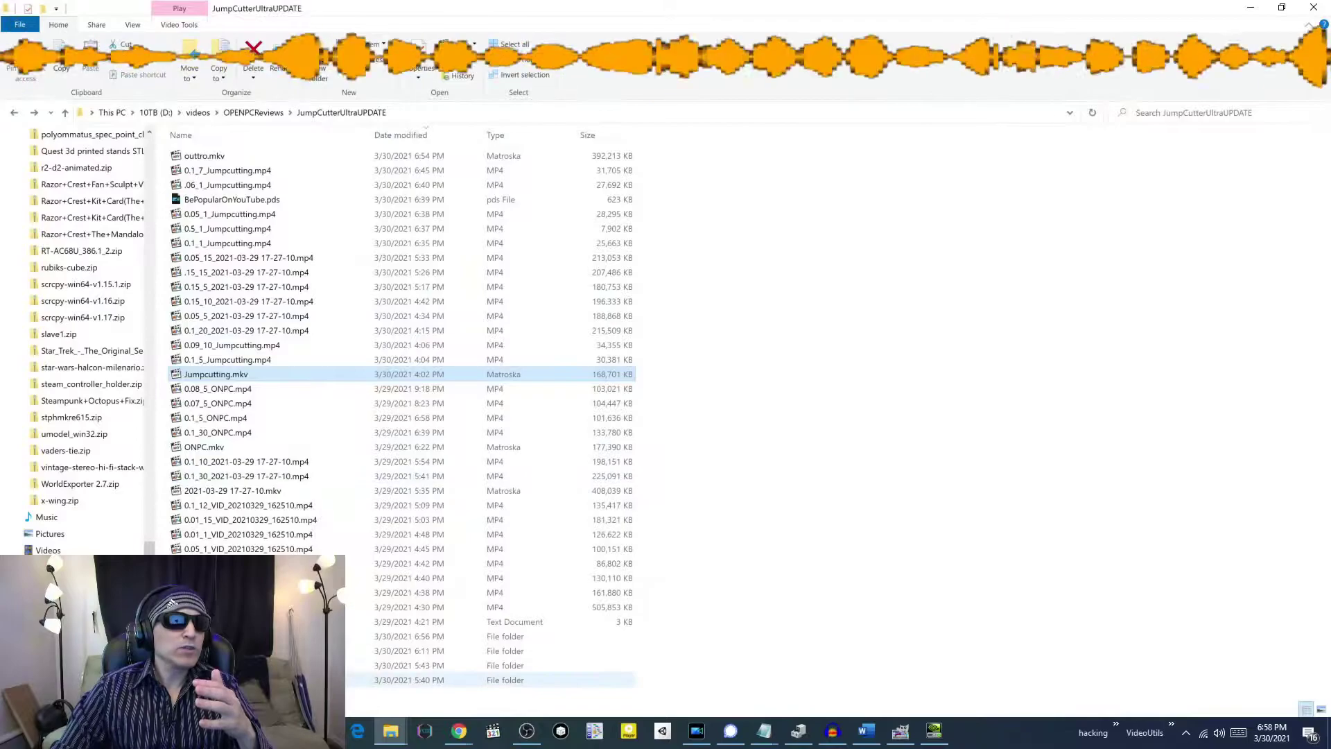